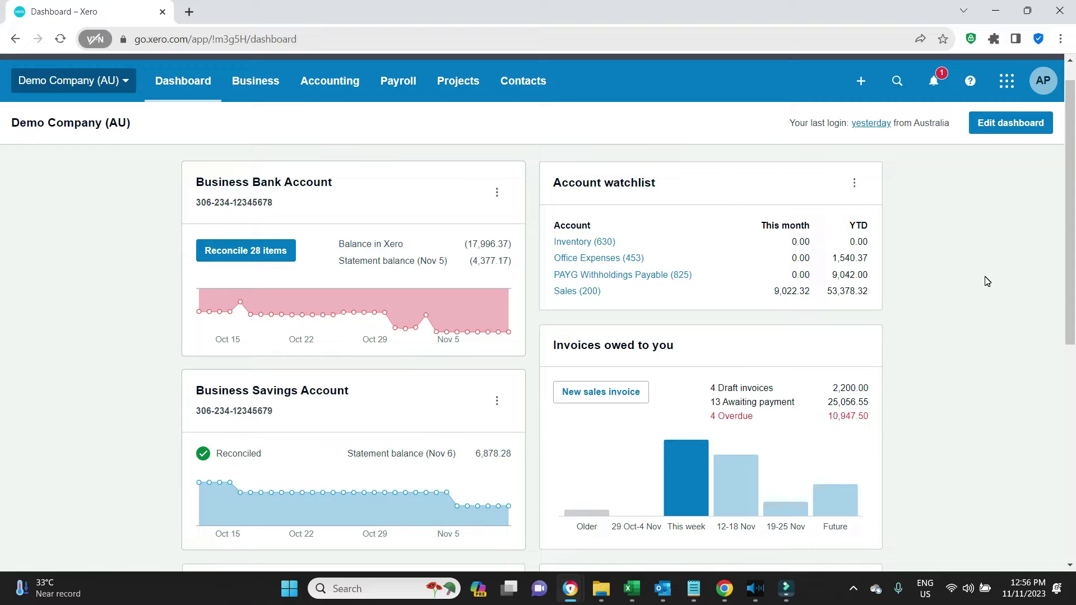
Step: Open Payroll > Employees so the payroll employee list opens in its own tab
scroll(987, 281, "up", 1)
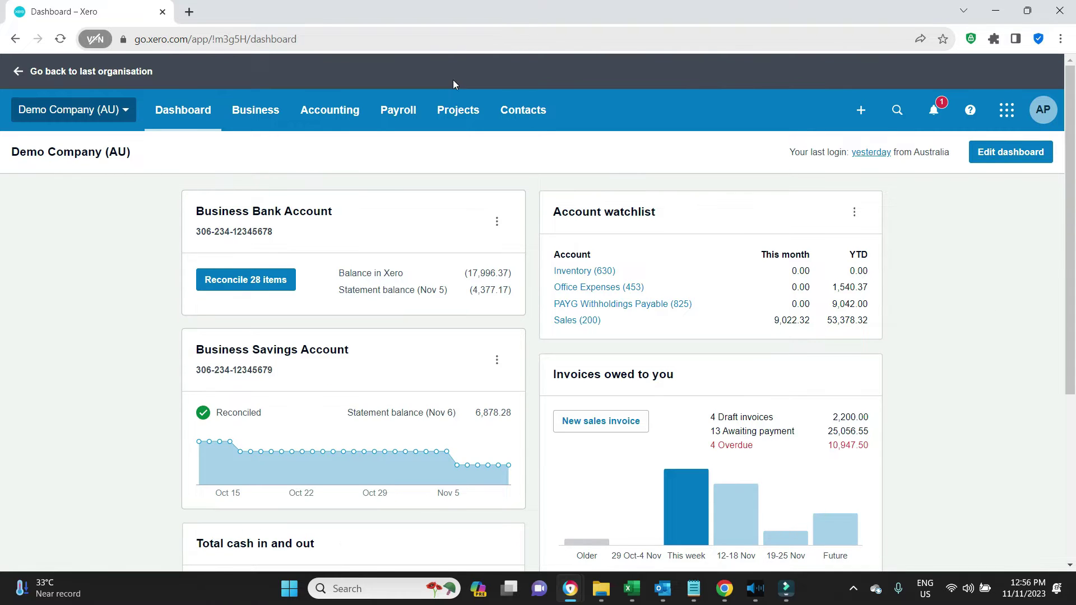
left_click(394, 112)
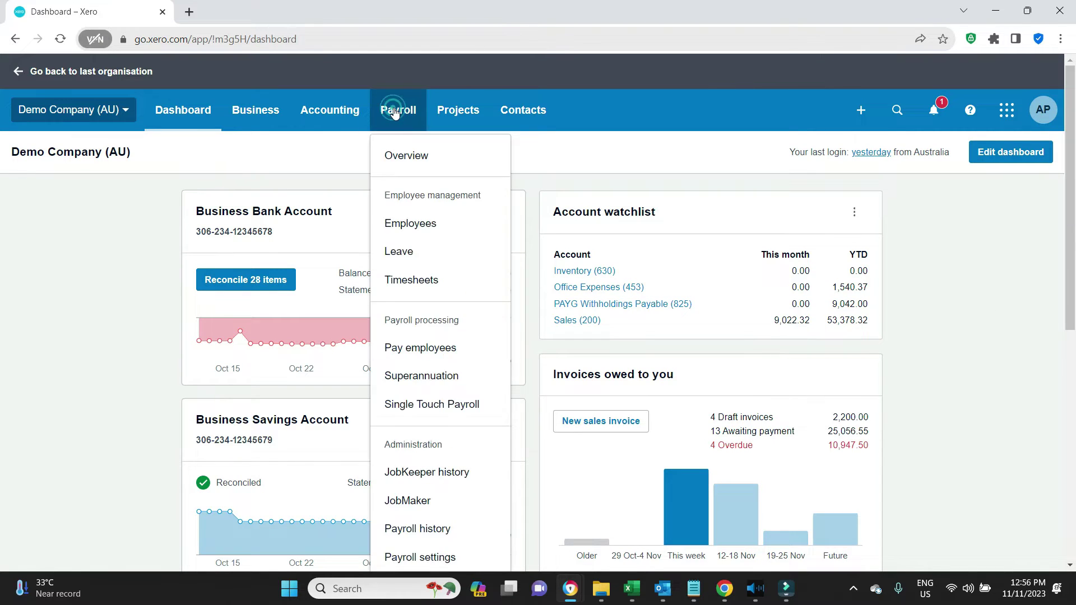
left_click(436, 223)
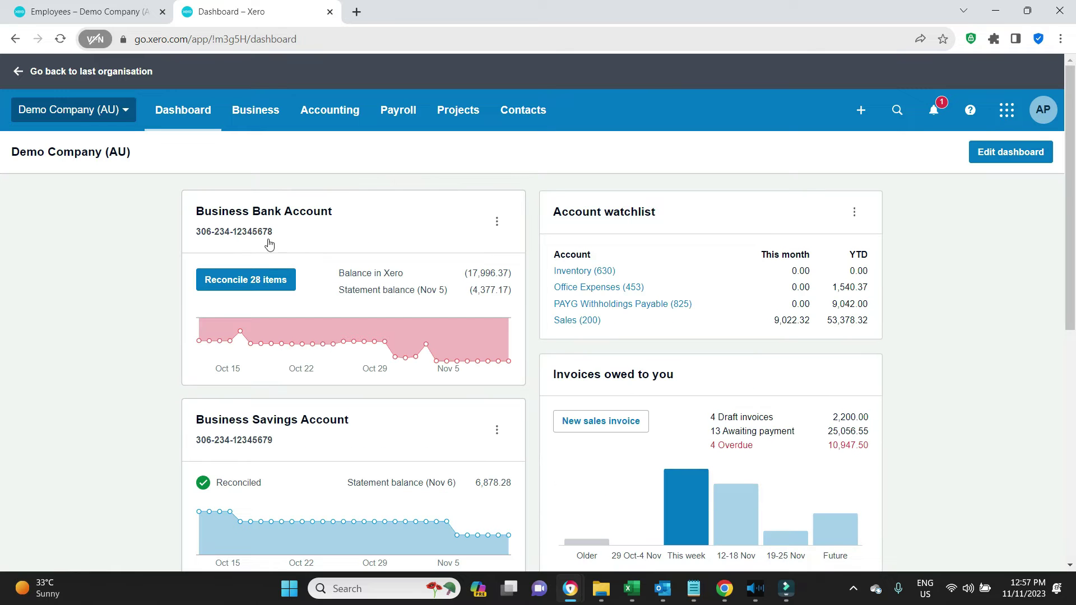
Step: Start reconciling the 28 bank lines, set the employee as contact on the 4,500.00 SMART Agency line, then return to the employee list
left_click(266, 278)
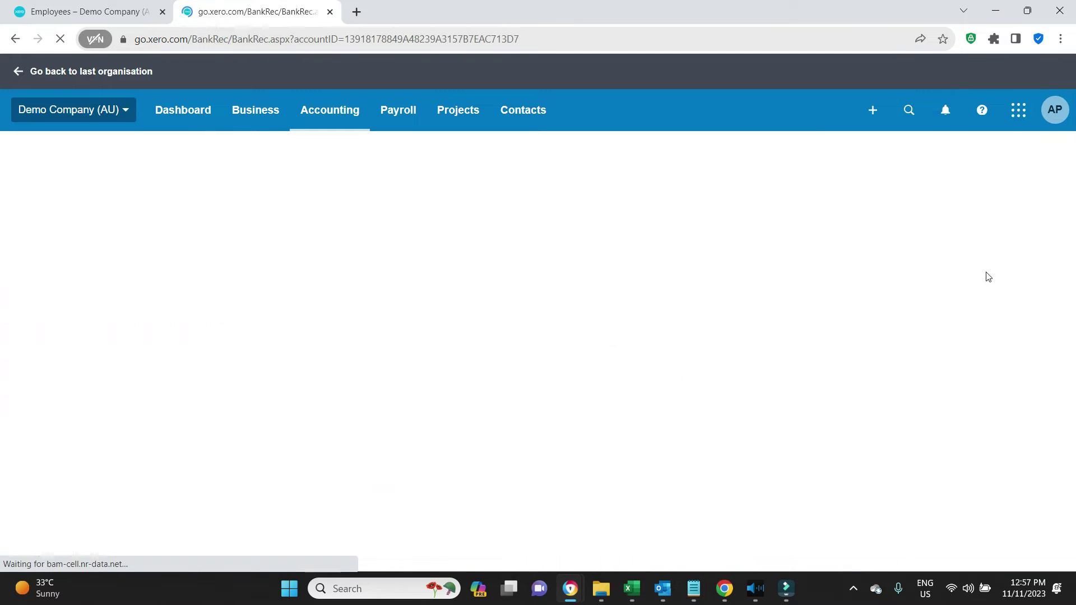
scroll(974, 270, "down", 4)
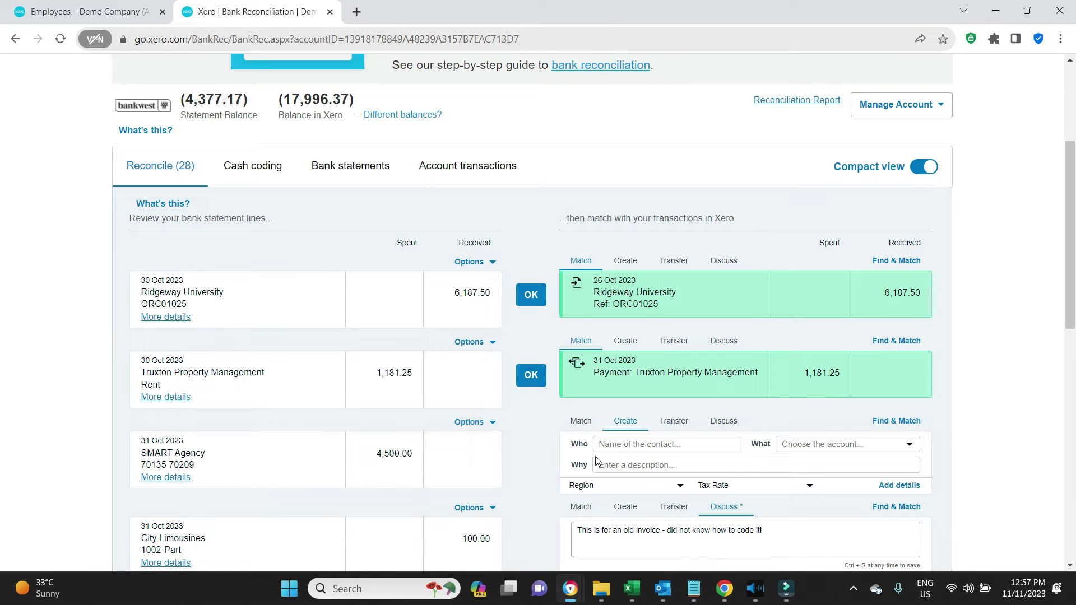
left_click(620, 445)
type("Odette")
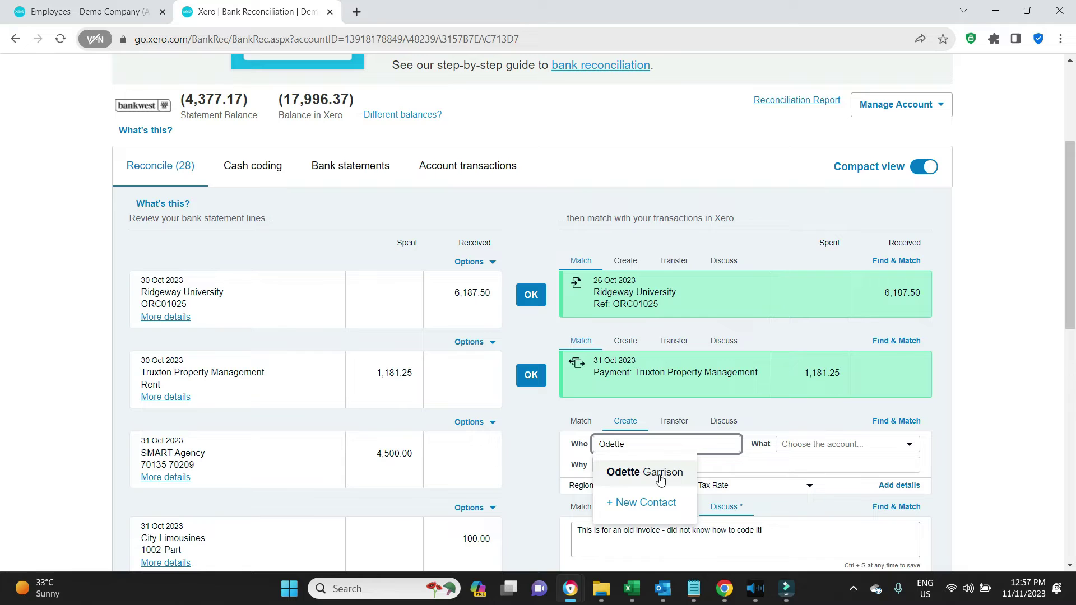
key("Return")
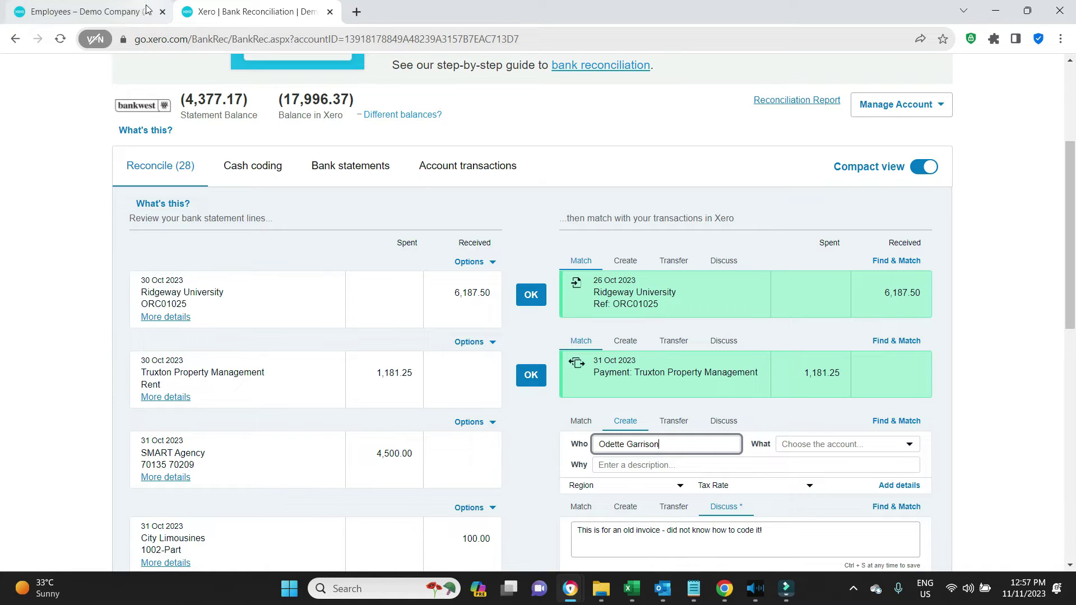
left_click(853, 448)
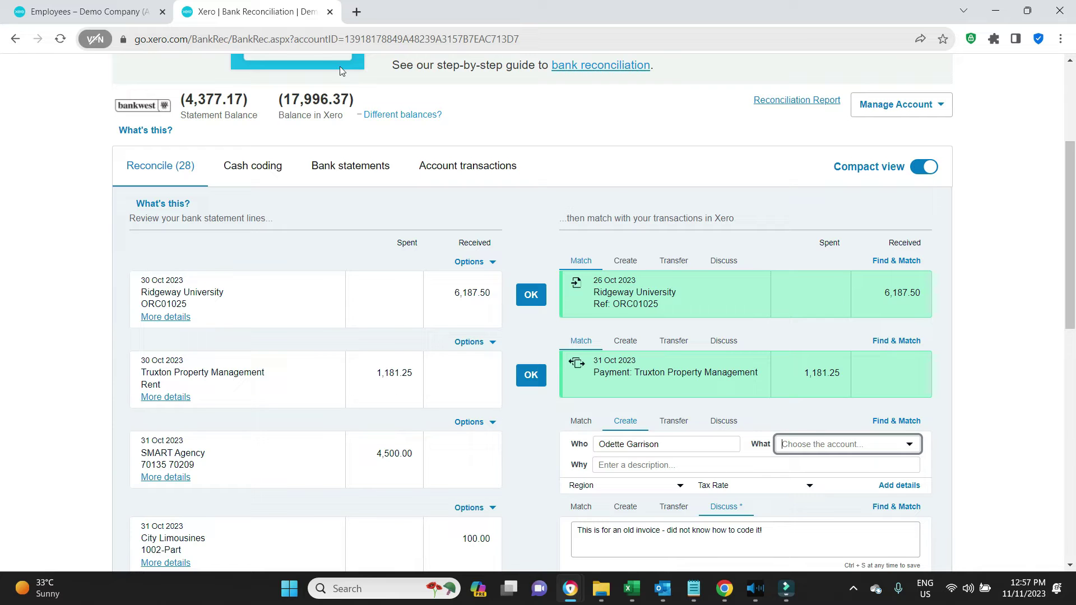
left_click(94, 9)
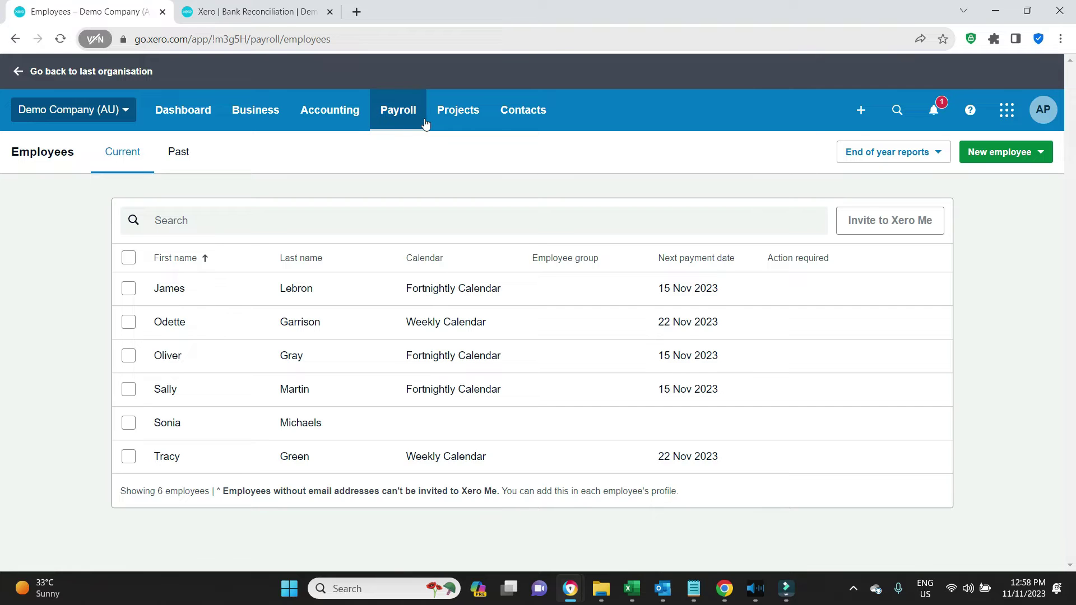
Step: Show the Chart of accounts filtered to Assets only
left_click(330, 112)
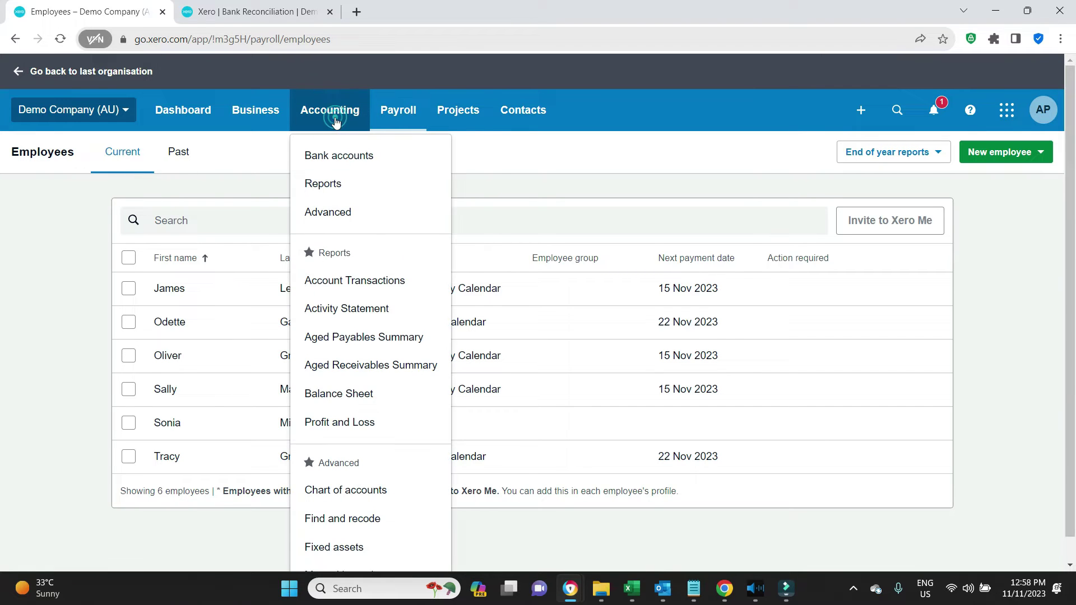
left_click(389, 492)
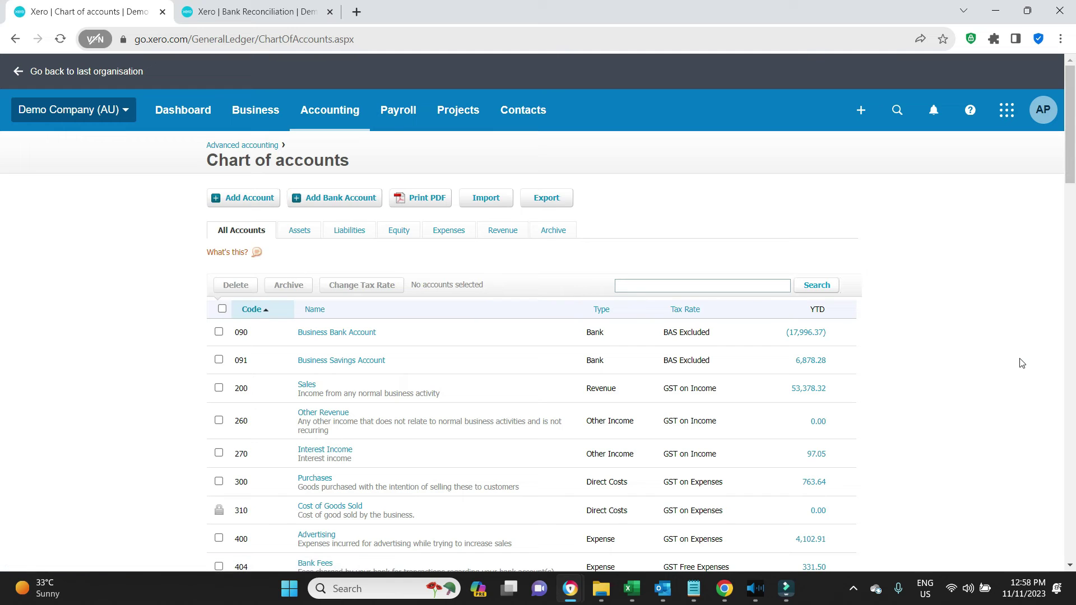
left_click(299, 234)
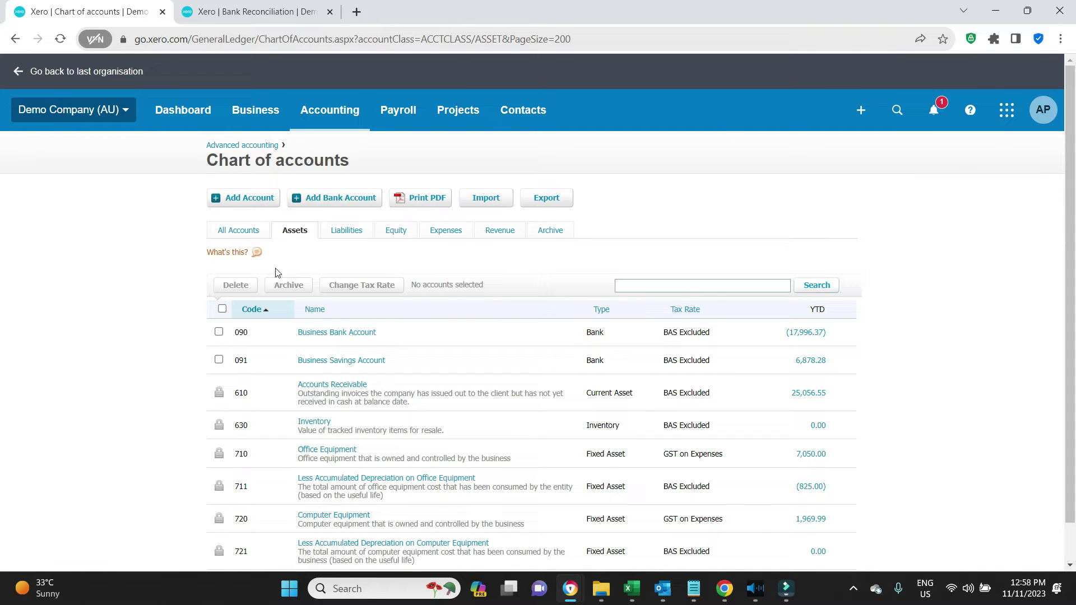
Step: Add Current Asset account 625 named as the employee's loan account, save it, and return to reconciliation
left_click(253, 199)
left_click(407, 191)
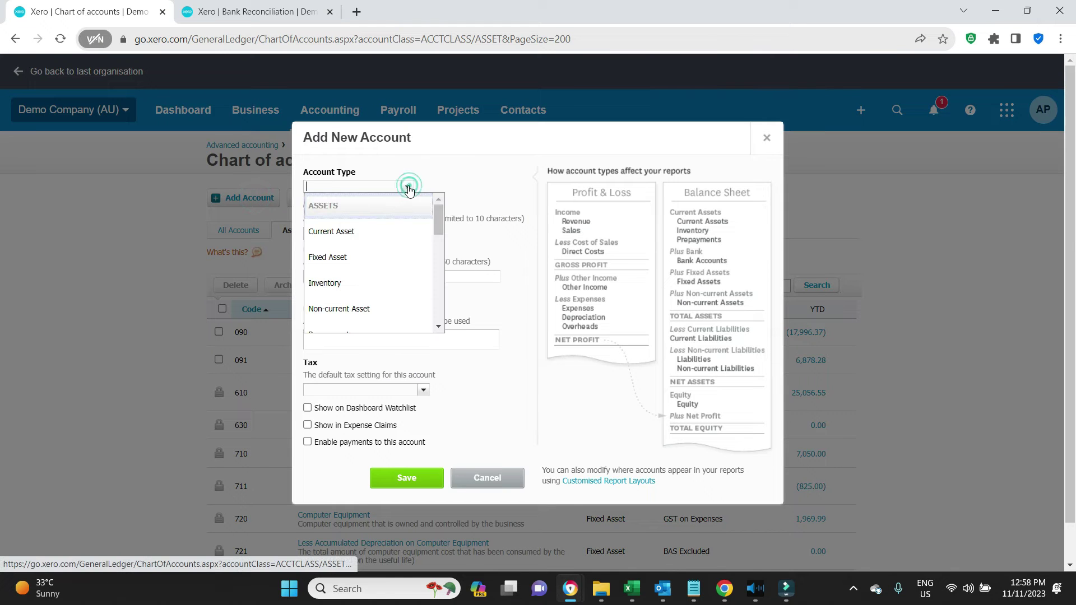
left_click(370, 221)
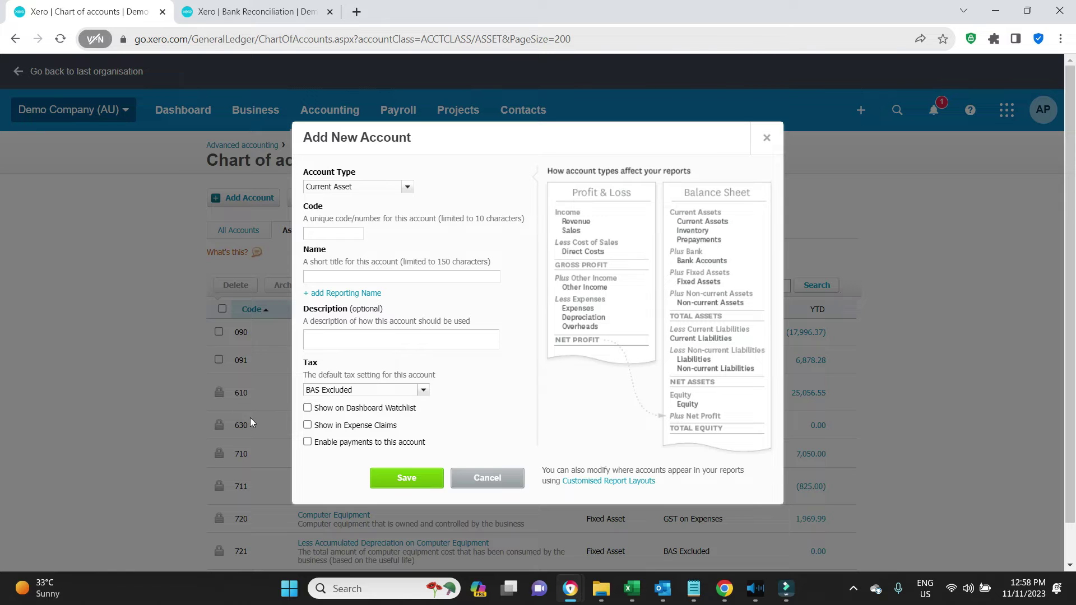
left_click(342, 233)
type("625")
left_click(436, 246)
left_click(392, 288)
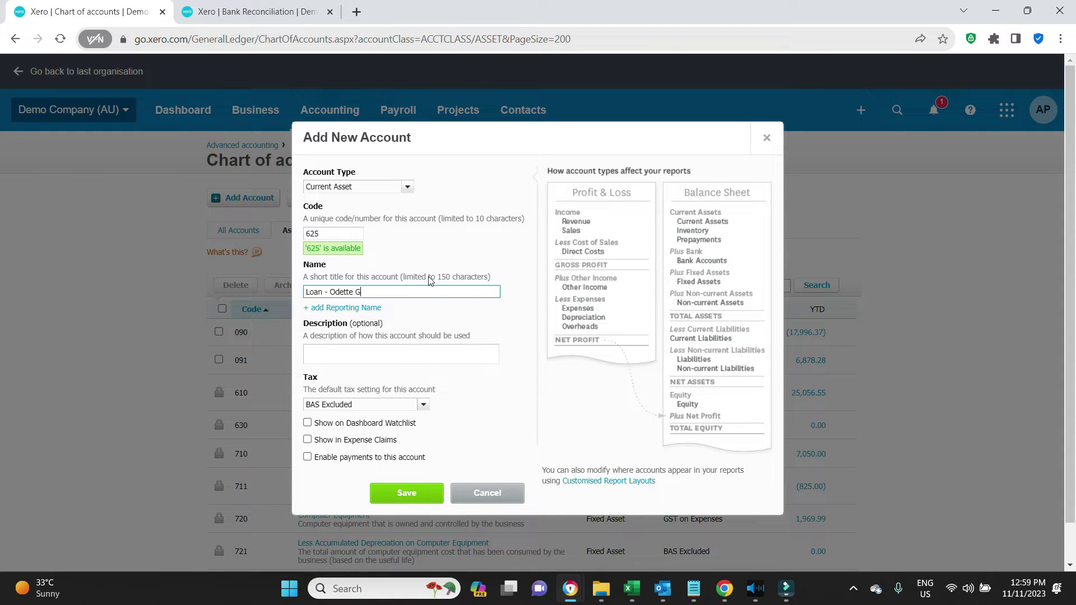
left_click(408, 494)
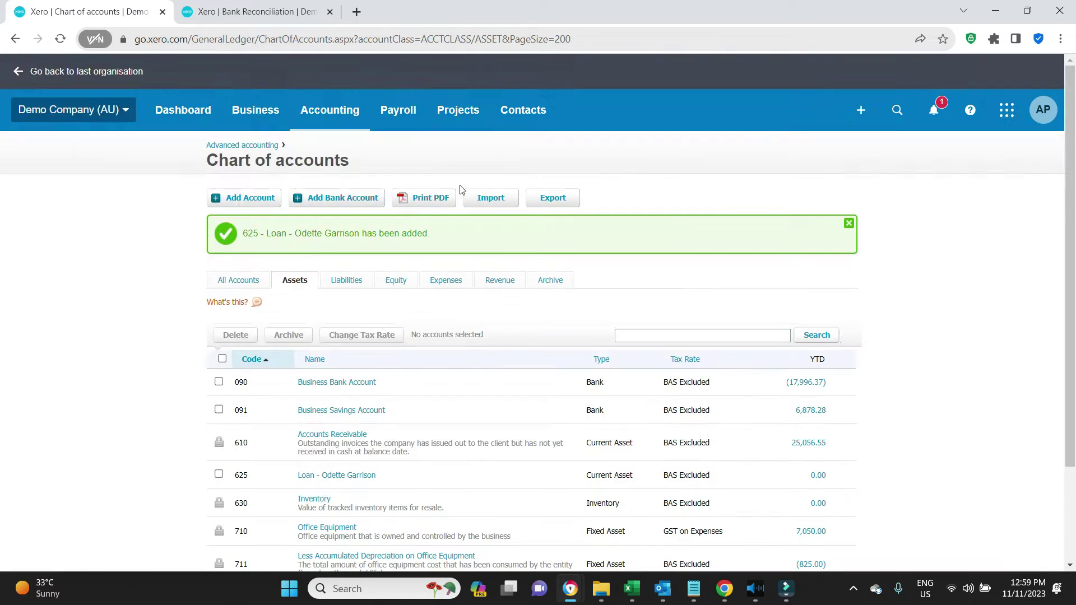
left_click(249, 11)
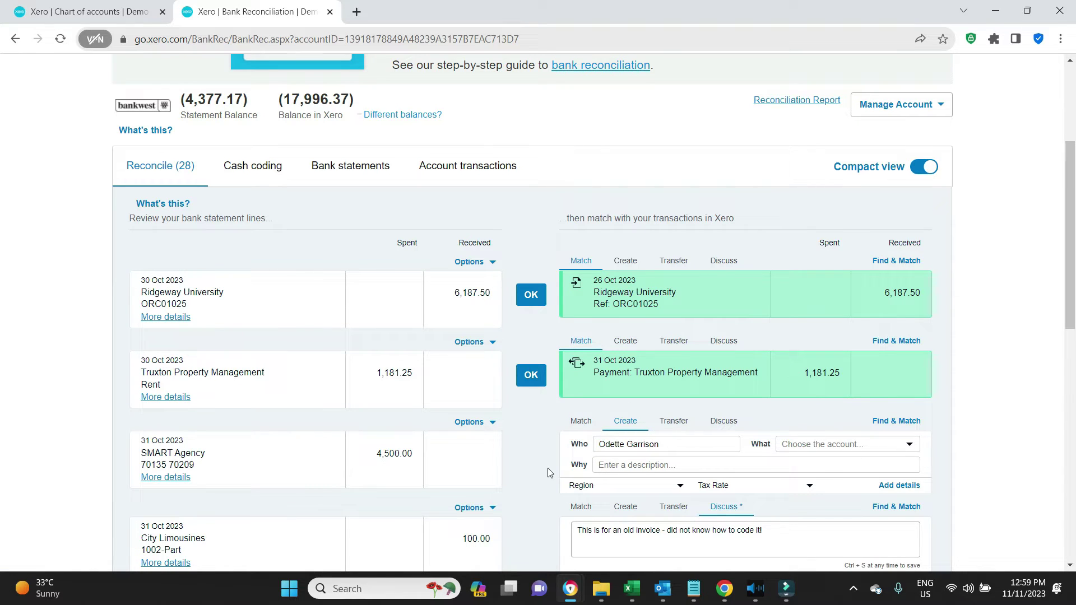
Step: Reload reconciliation and code the SMART Agency line to the employee and loan account 625
left_click(61, 39)
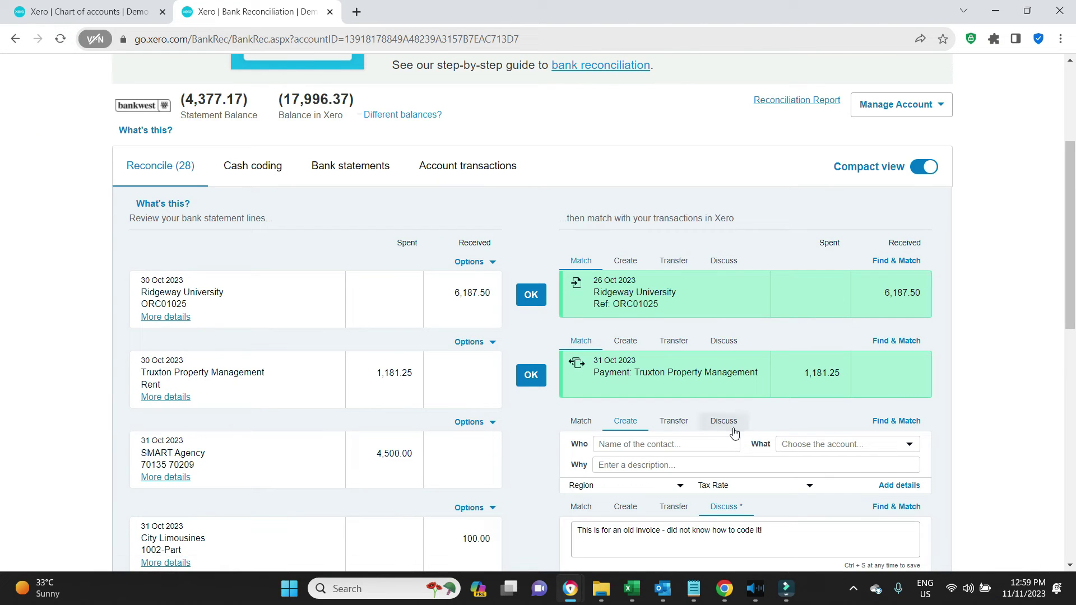
left_click(725, 439)
type("Odette")
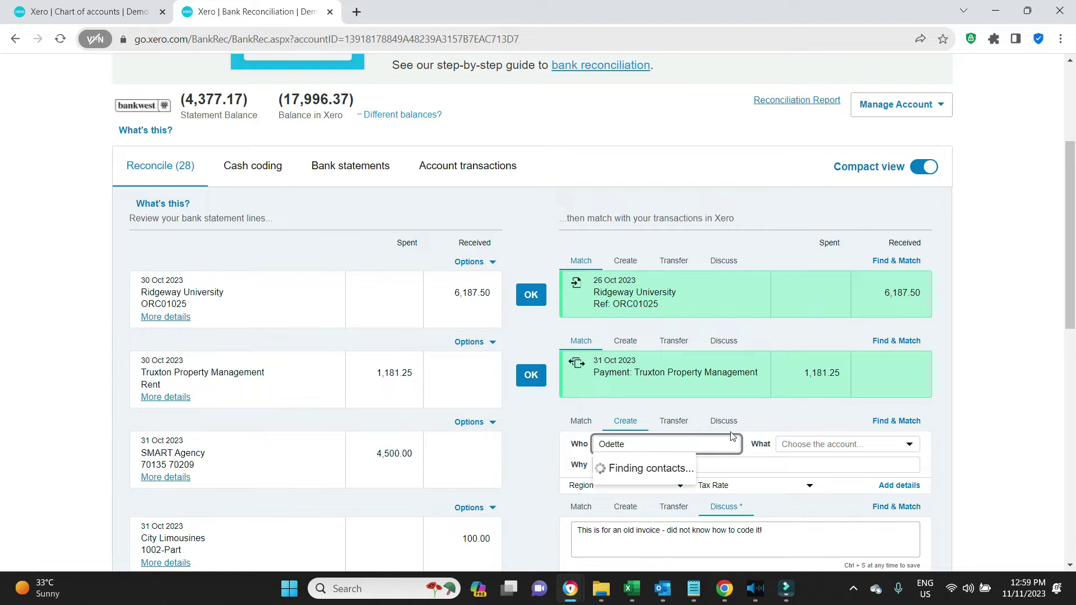
left_click(656, 482)
left_click(858, 458)
left_click(866, 447)
type("lo")
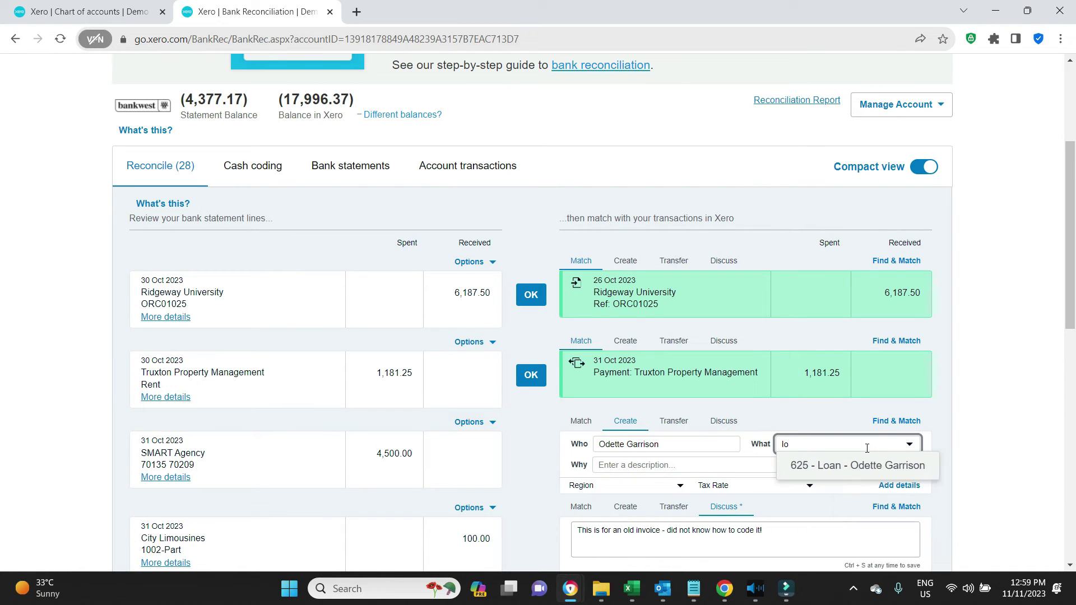
left_click(879, 464)
Step: Enter the payment description and reconcile the 4,500.00 SMART Agency line
left_click(607, 462)
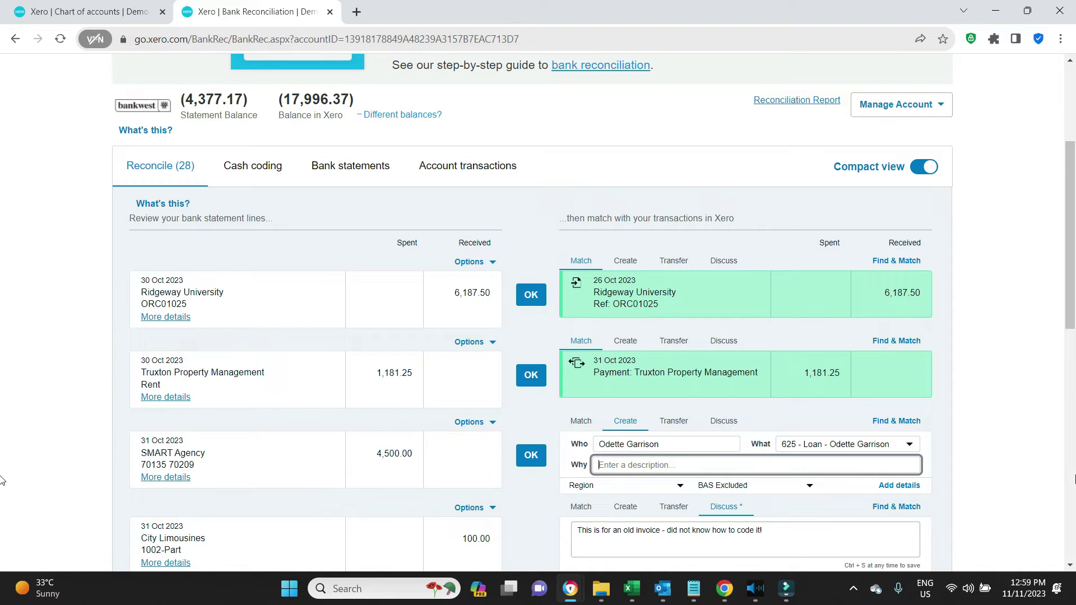
type("Bus")
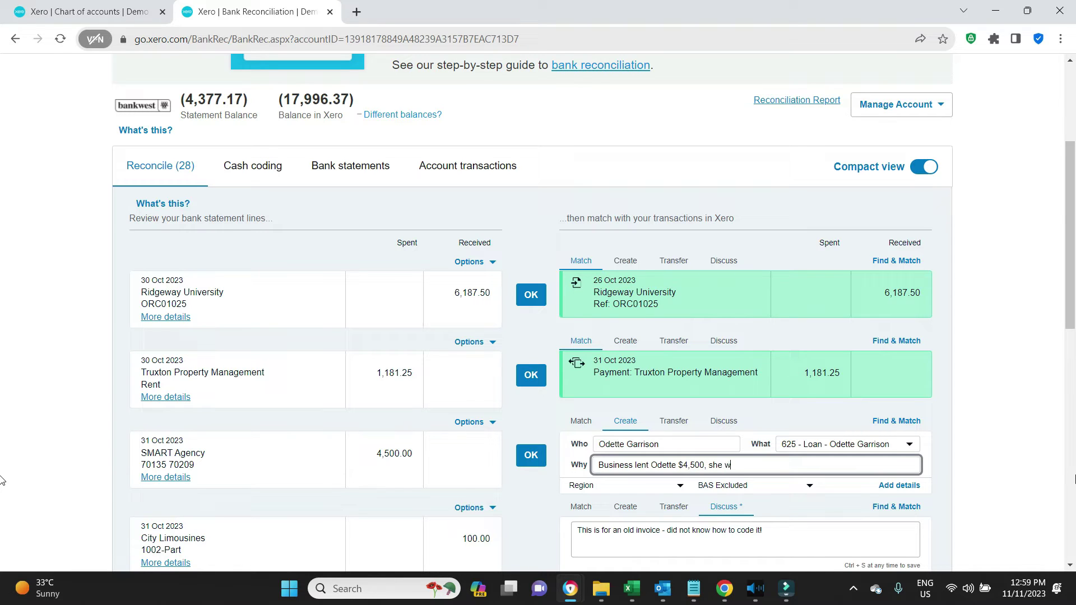
type("repay $100 per week from wa")
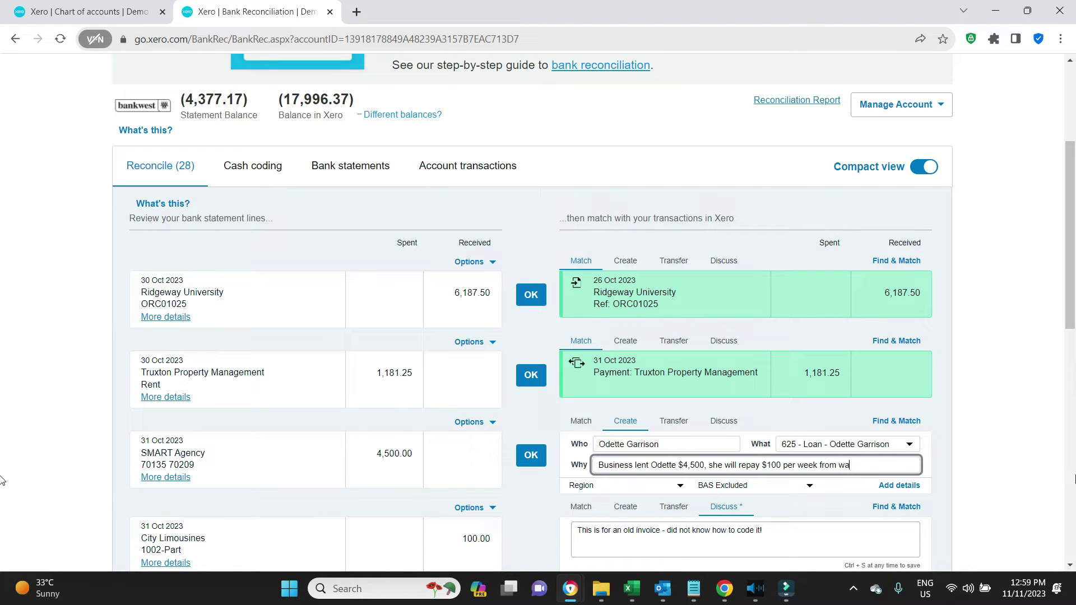
type("ges")
left_click(1012, 380)
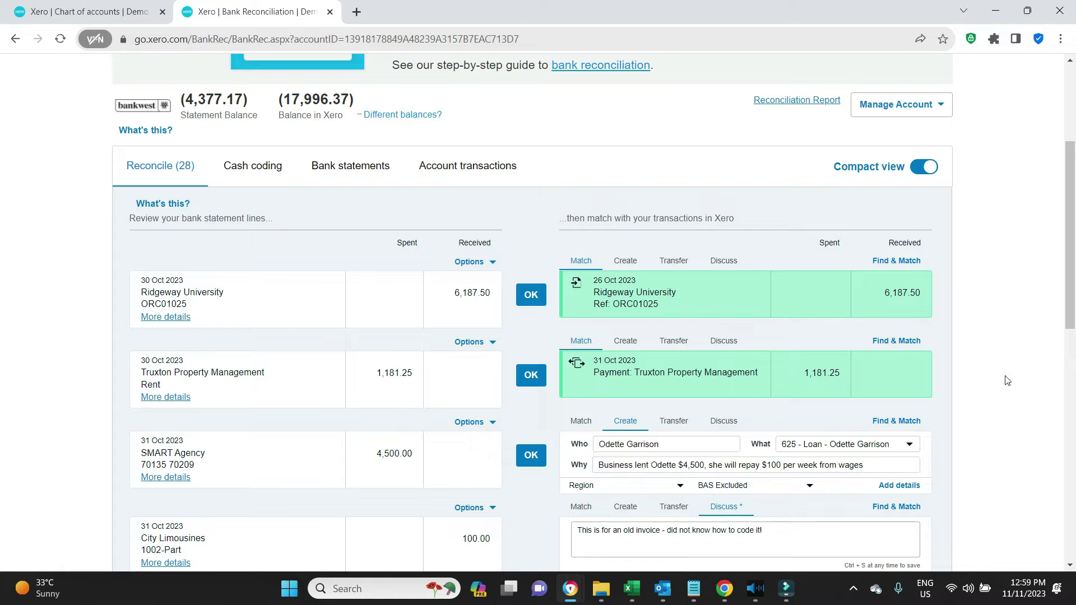
left_click(530, 457)
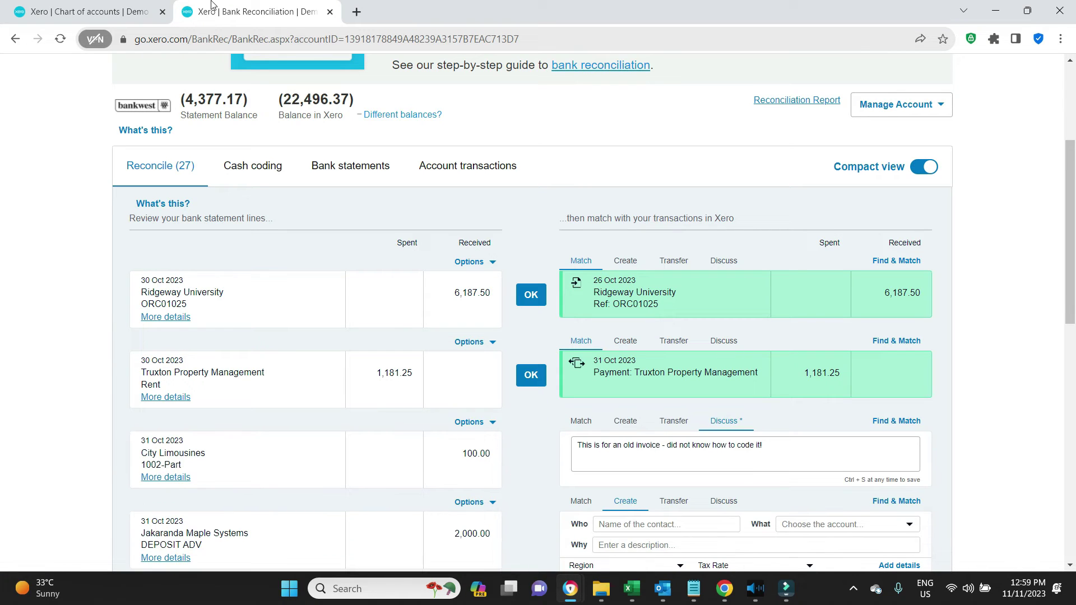
Step: Run the Balance Sheet as at 30 Nov 2023 to confirm the 4,500.00 employee loan asset
left_click(124, 21)
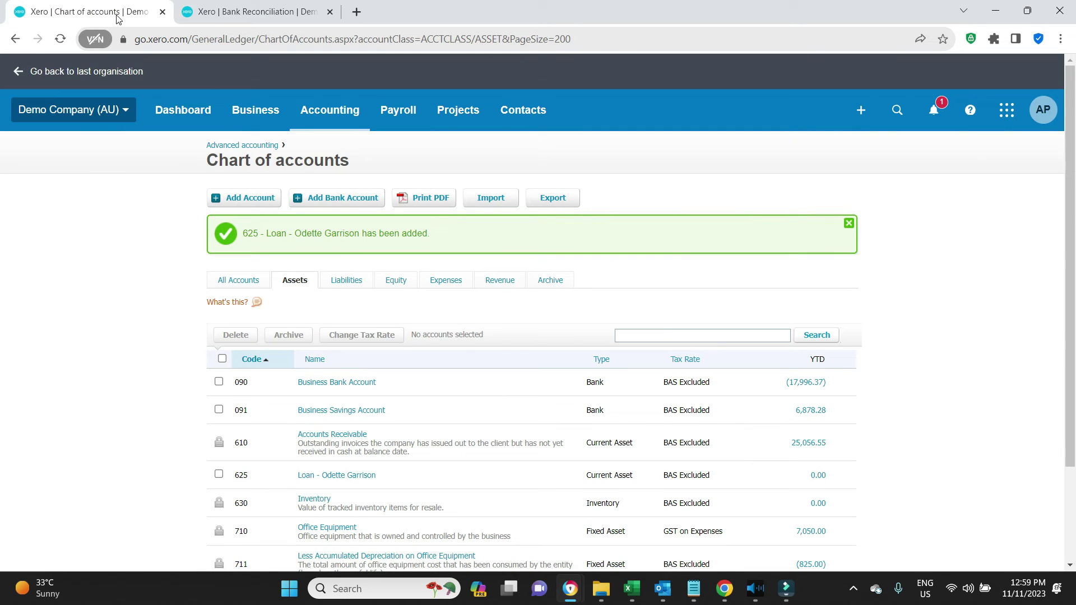
left_click(320, 116)
left_click(327, 392)
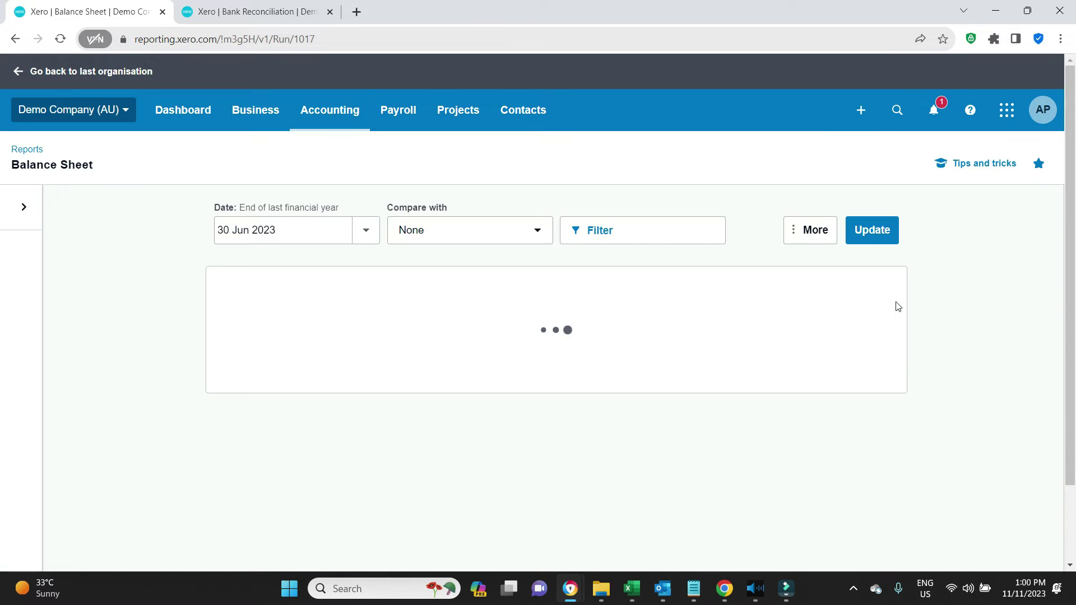
left_click(365, 230)
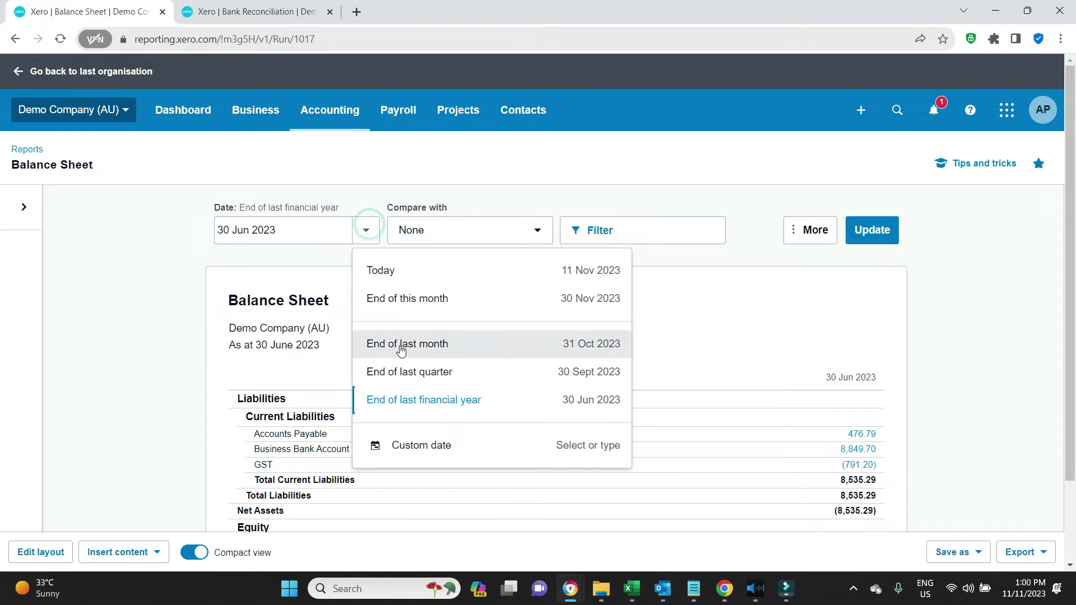
left_click(416, 310)
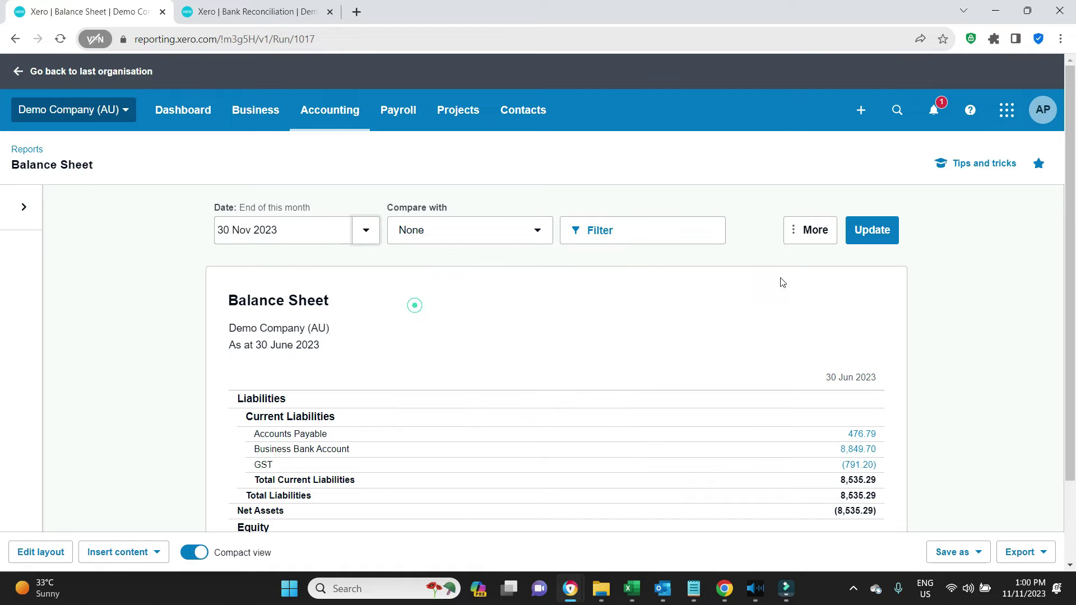
left_click(872, 231)
scroll(1011, 283, "down", 4)
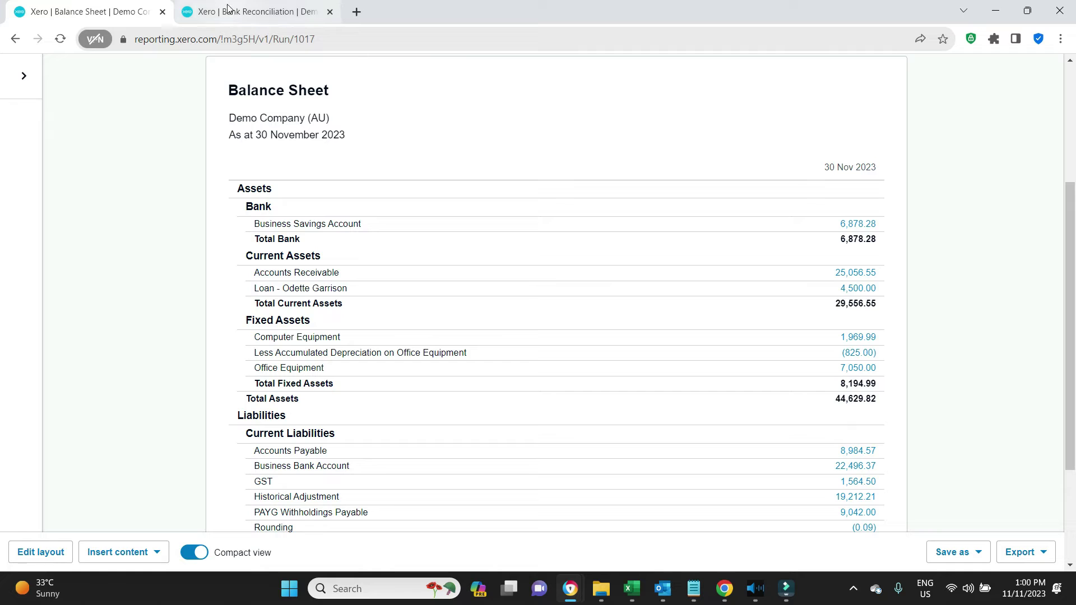
mouse_move(289, 13)
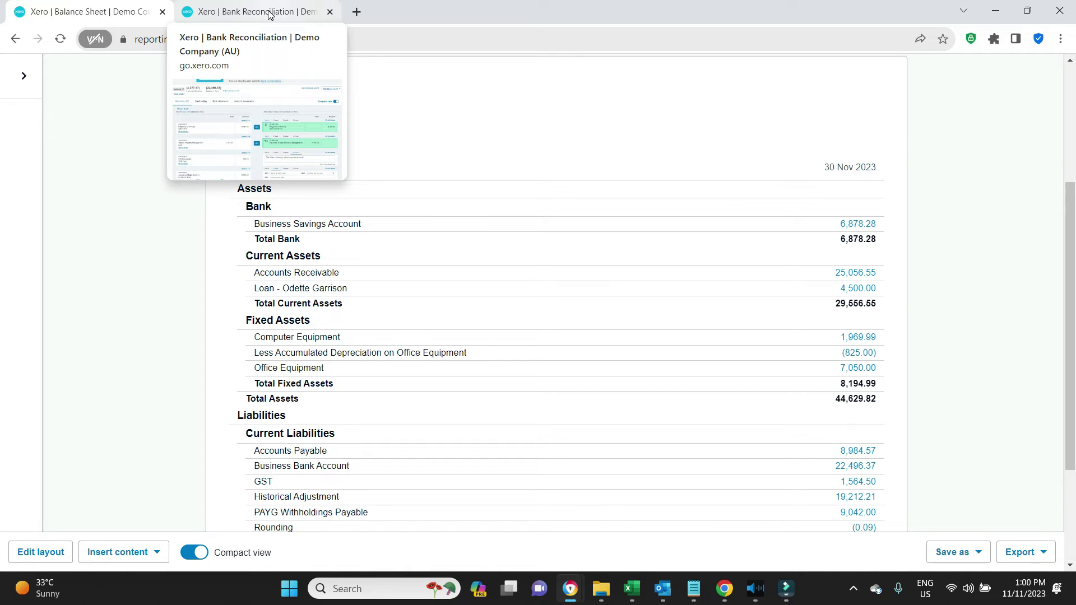
left_click(269, 15)
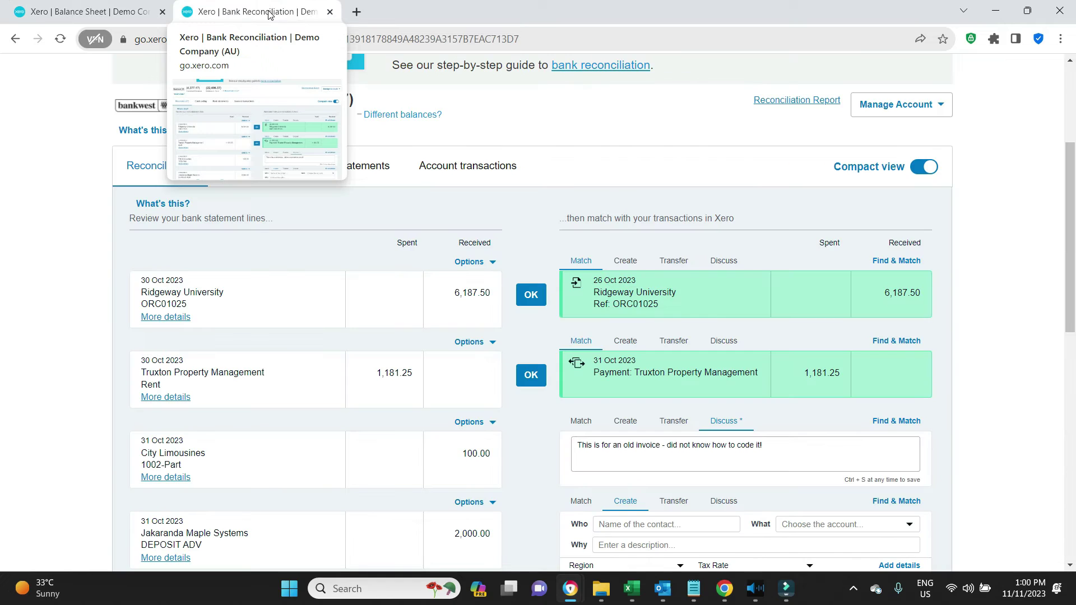
Step: Go to Payroll settings > Pay Items > Deductions and begin adding a new deduction
scroll(224, 224, "up", 5)
left_click(72, 110)
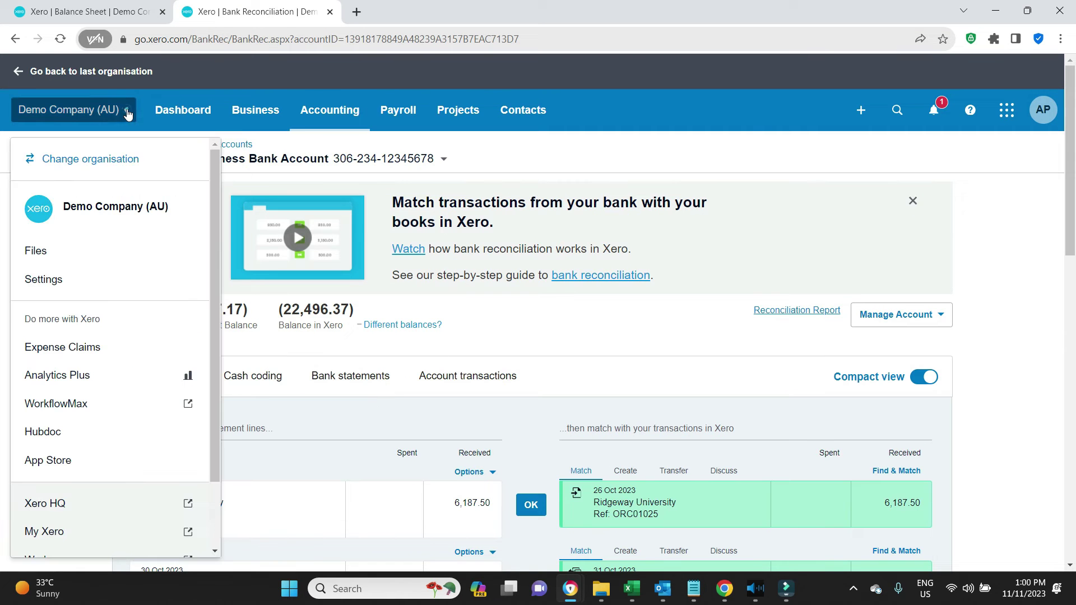
left_click(68, 282)
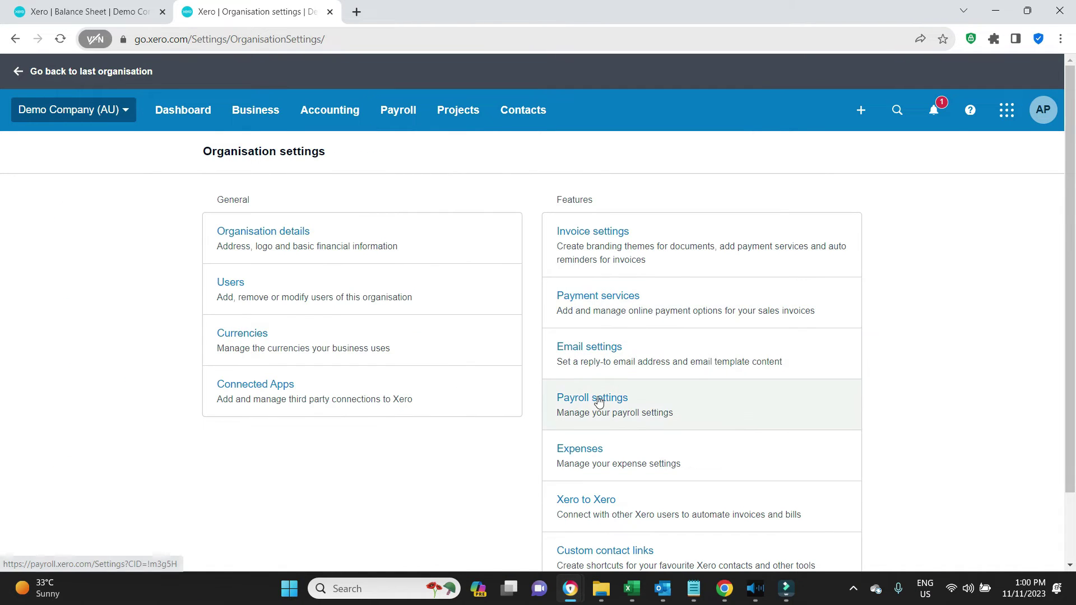
left_click(597, 398)
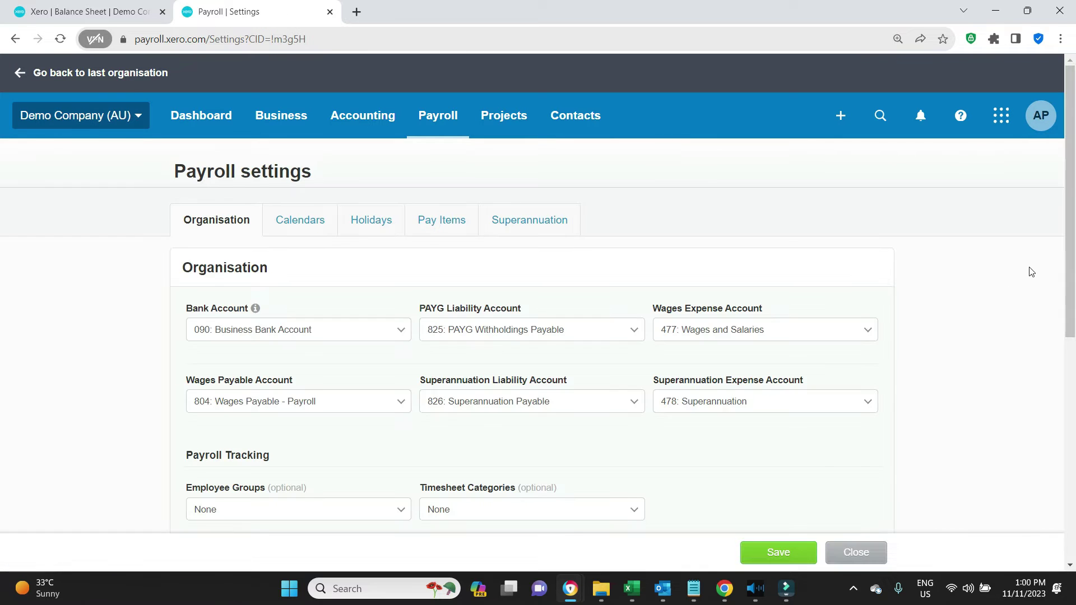
left_click(456, 225)
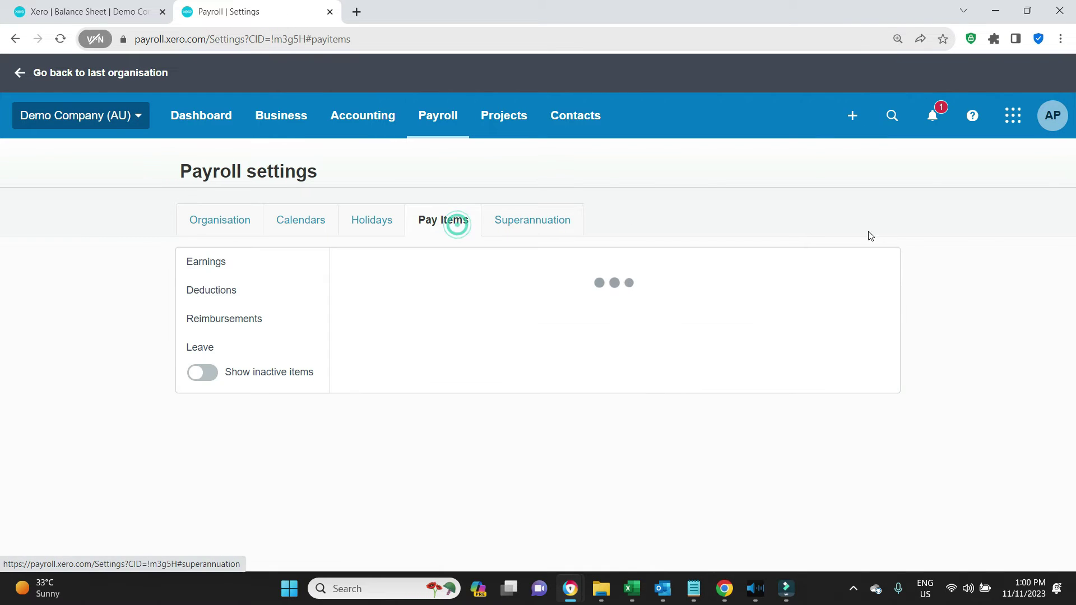
left_click(213, 291)
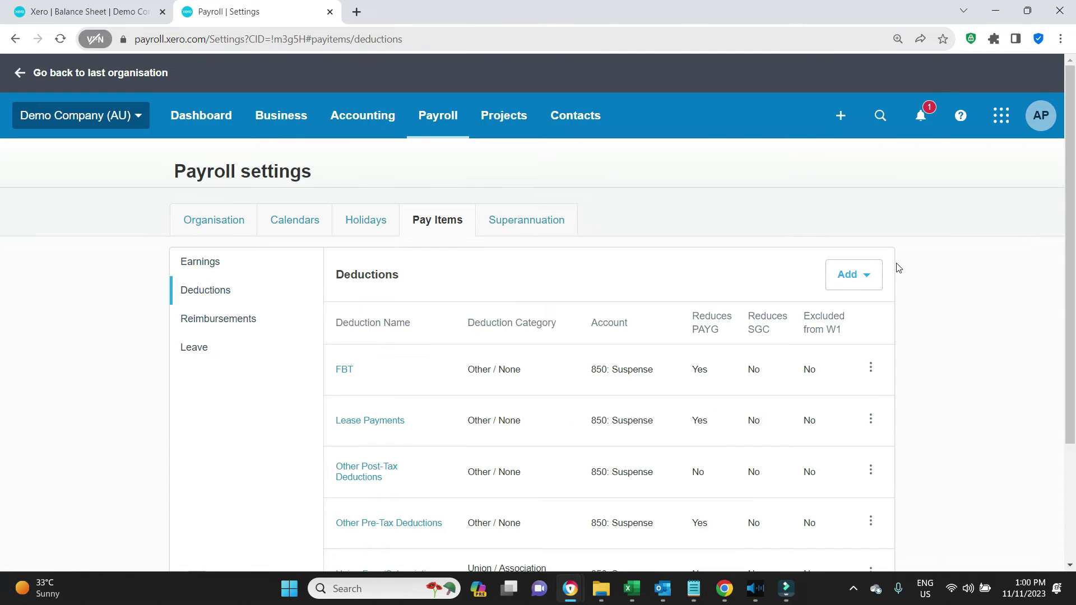
left_click(859, 285)
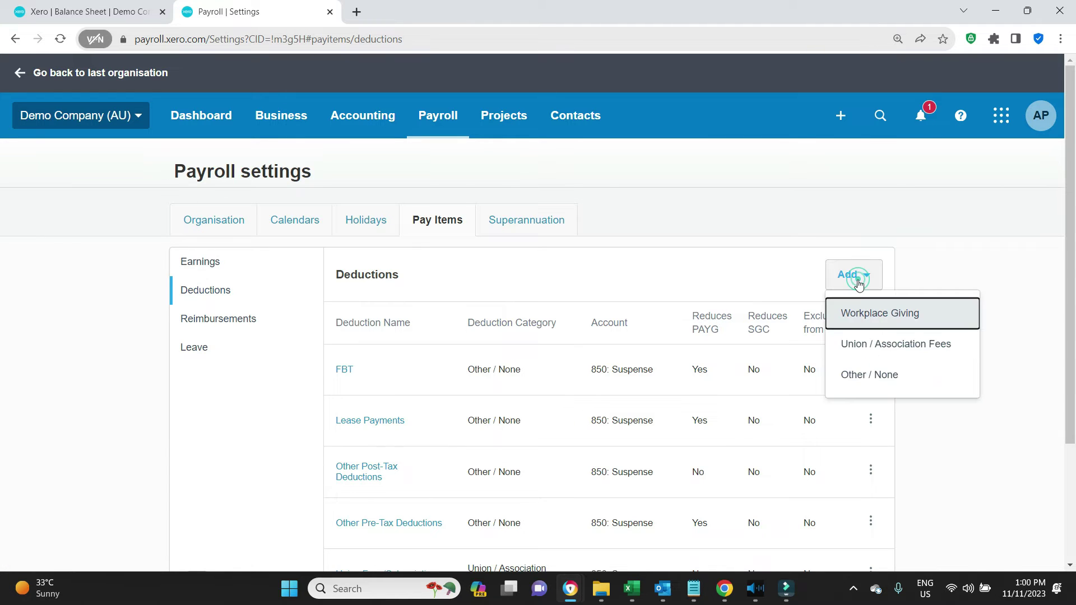
Step: Start an Other / None deduction and name it Loan Repayment for the employee
left_click(877, 375)
left_click(441, 300)
type("Loan Odette")
scroll(440, 160, "down", 3)
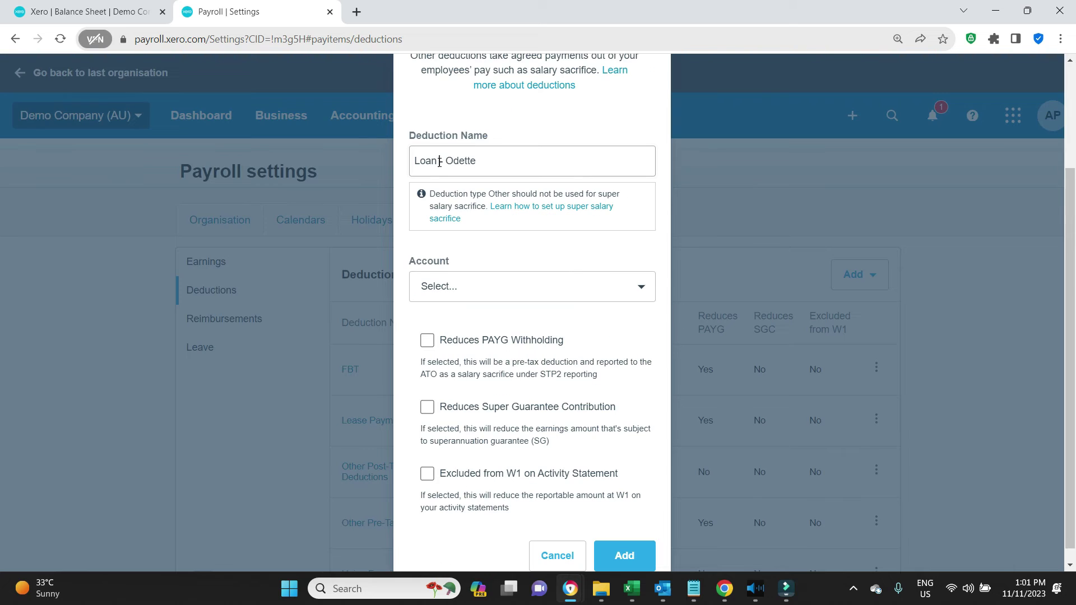
left_click(439, 161)
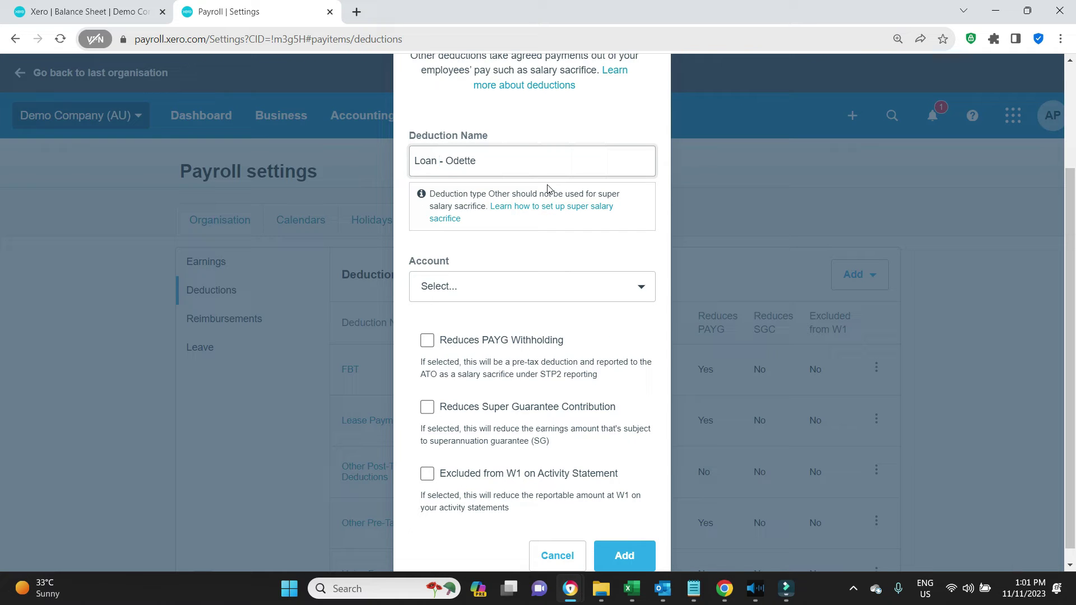
type("Repayment")
left_click(558, 115)
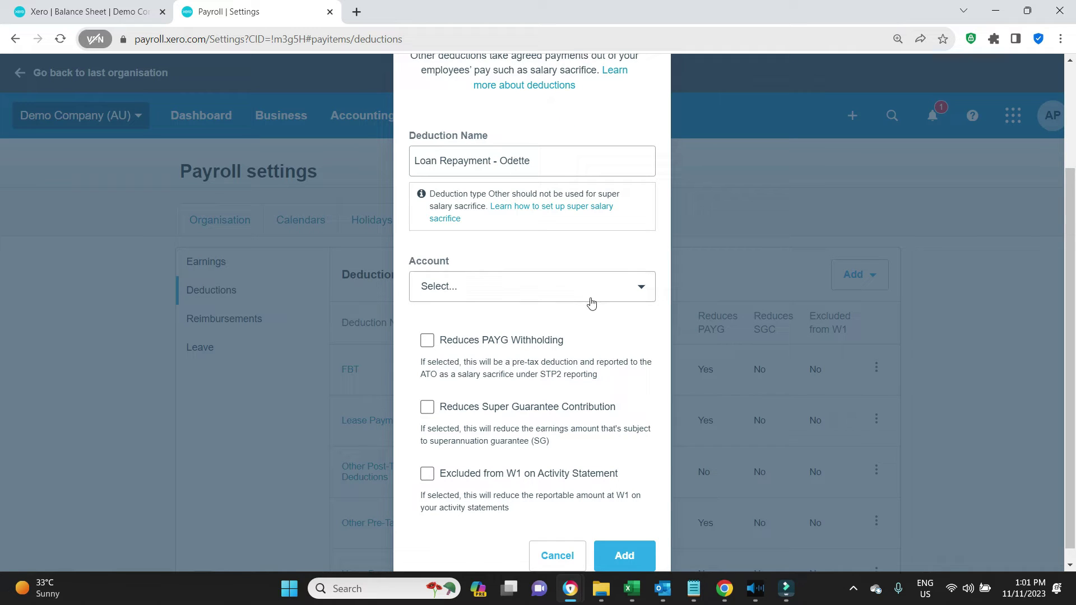
Step: Post the deduction to loan account 625, exclude it from W1, and add it
left_click(643, 288)
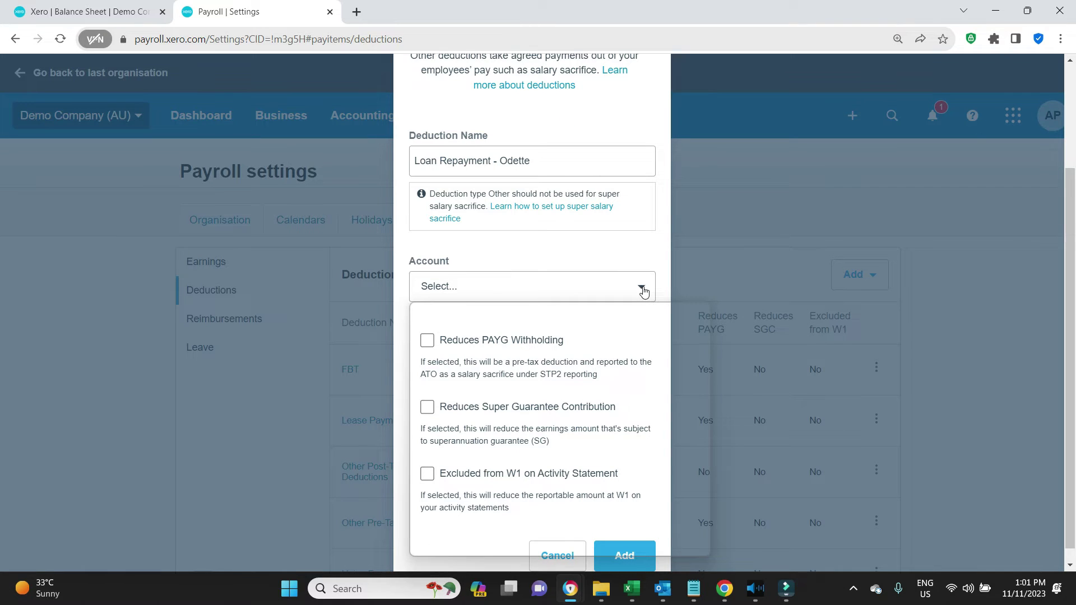
scroll(526, 445, "down", 3)
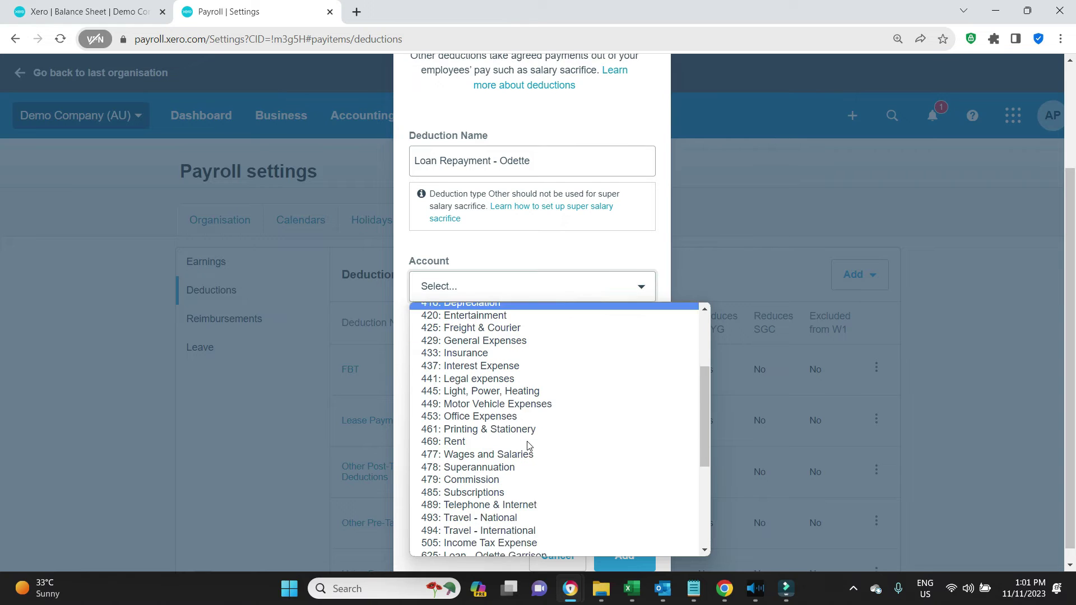
scroll(526, 445, "down", 3)
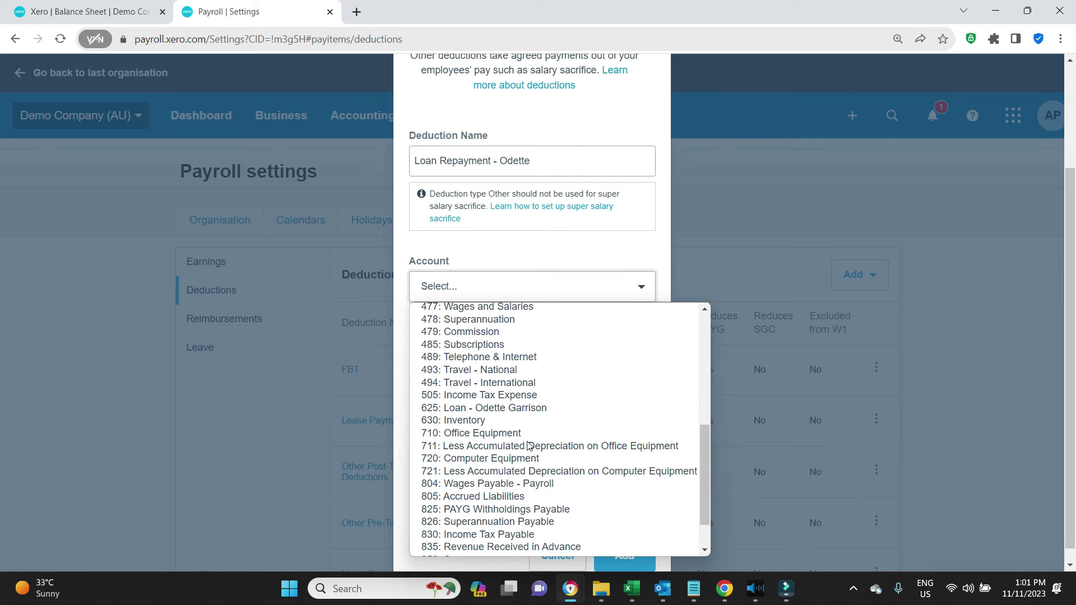
left_click(495, 407)
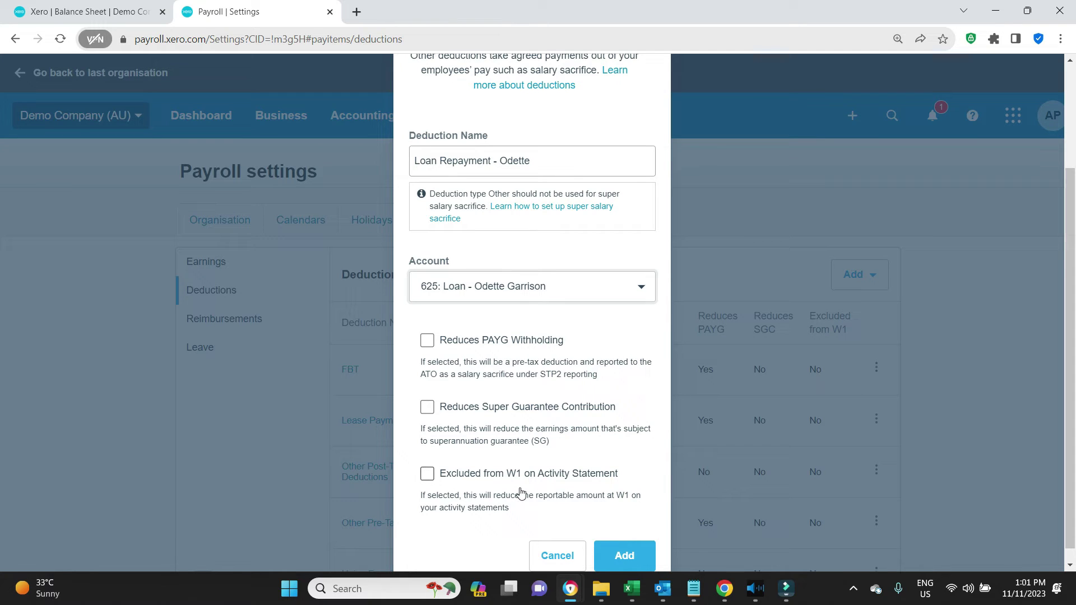
left_click(436, 478)
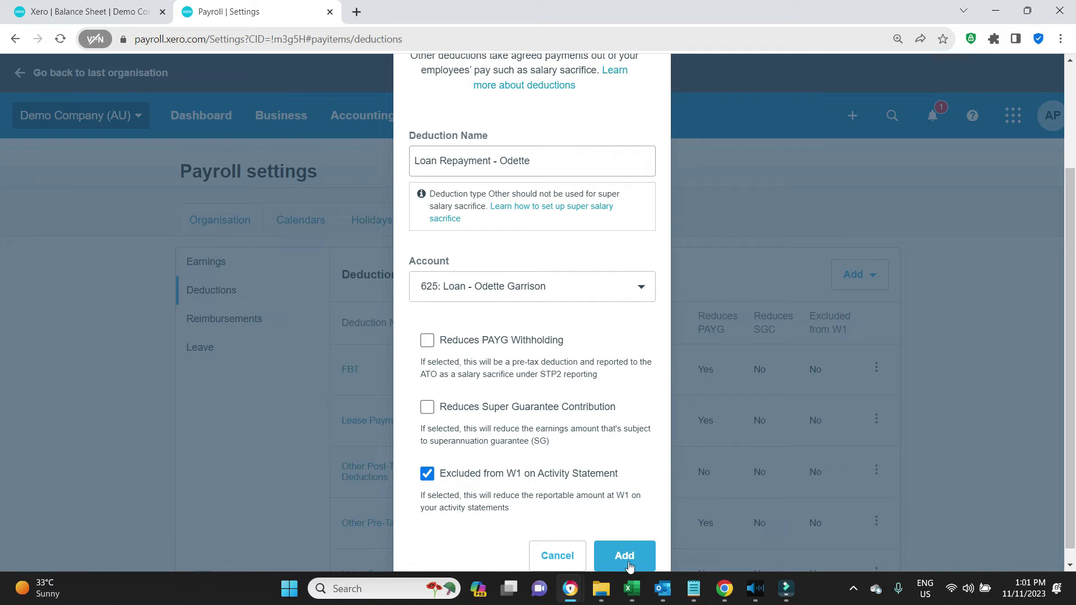
left_click(626, 559)
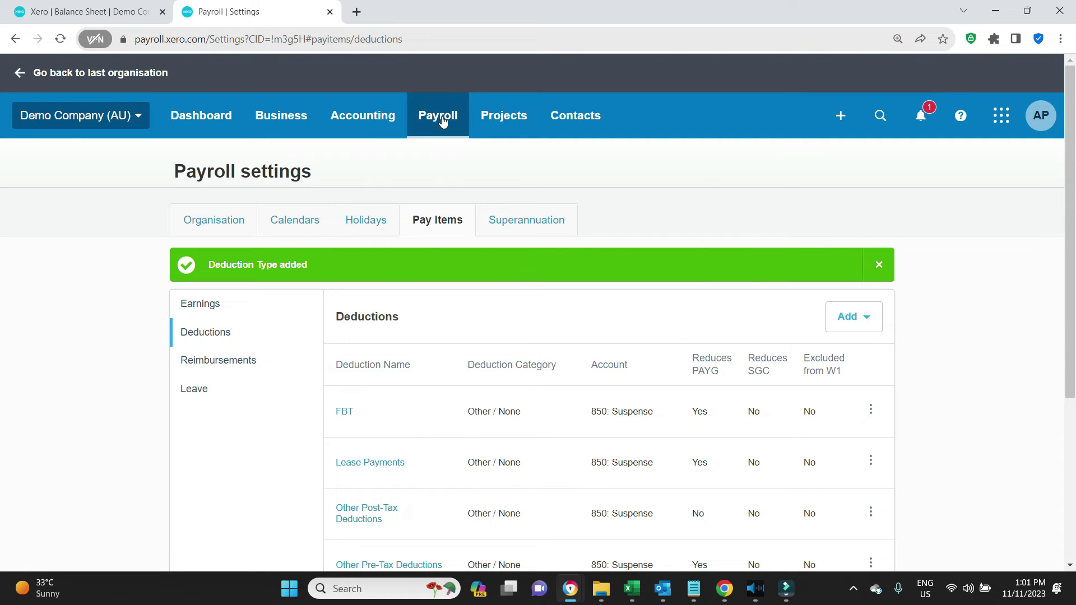
Step: Create a weekly pay run ending 21 Nov 2023 without the other employee, and open the employee's payslip
left_click(442, 121)
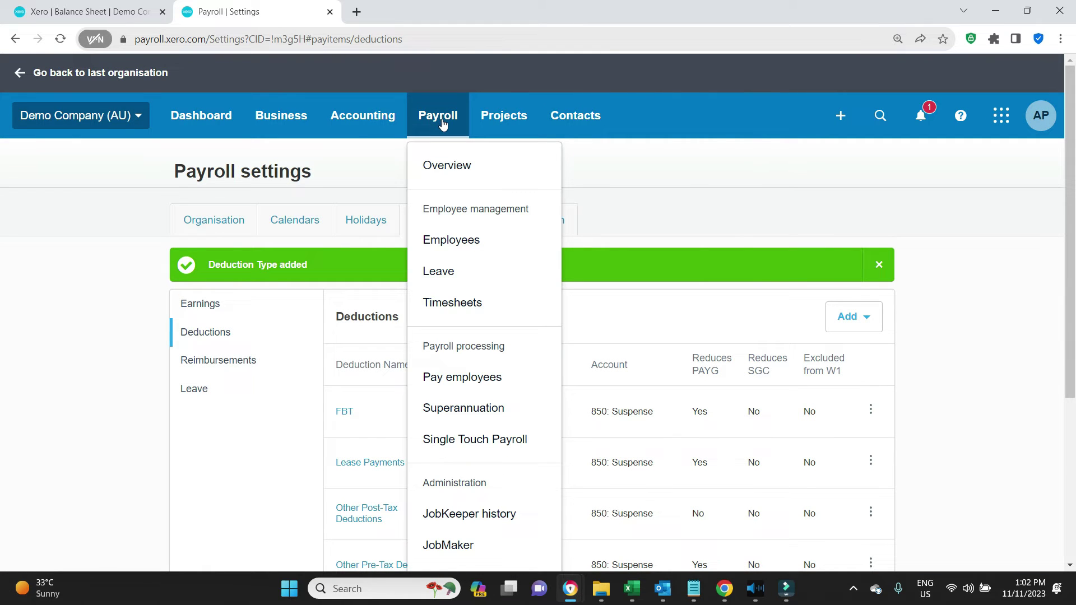
left_click(472, 388)
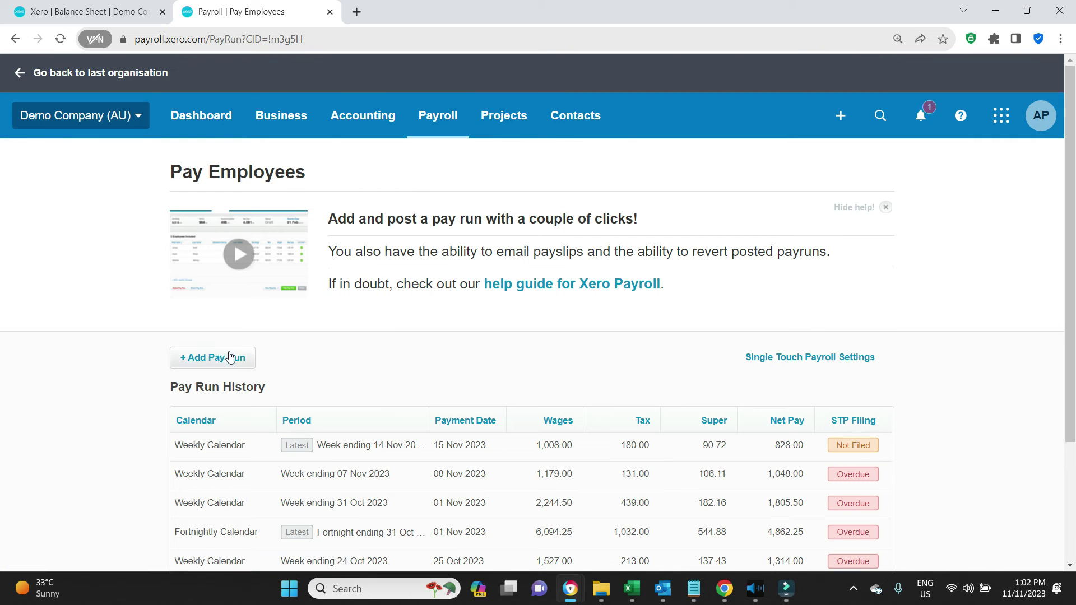
left_click(232, 358)
left_click(637, 320)
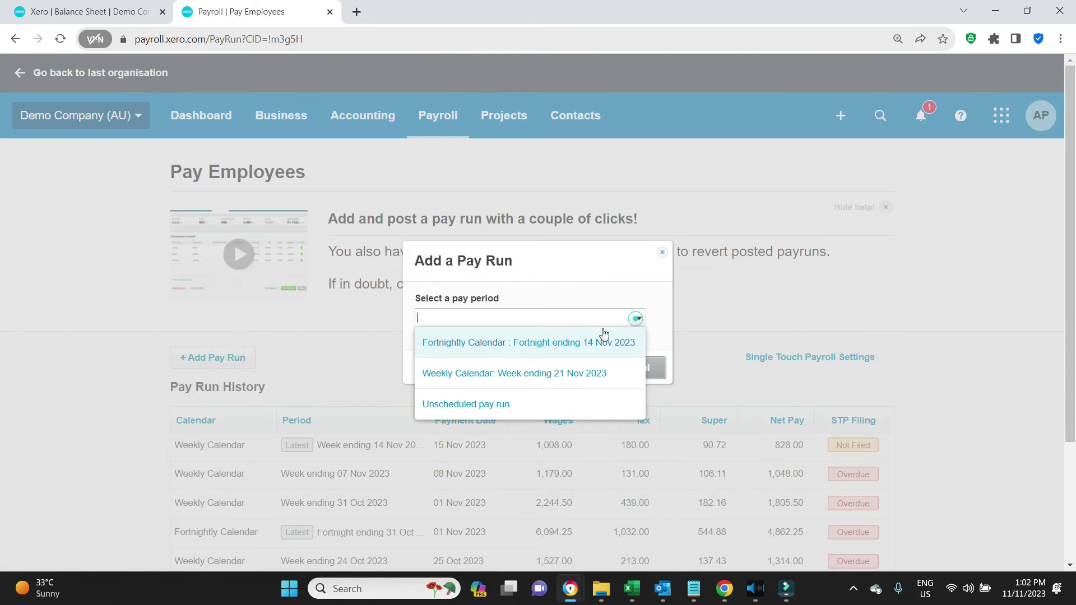
left_click(526, 372)
left_click(558, 369)
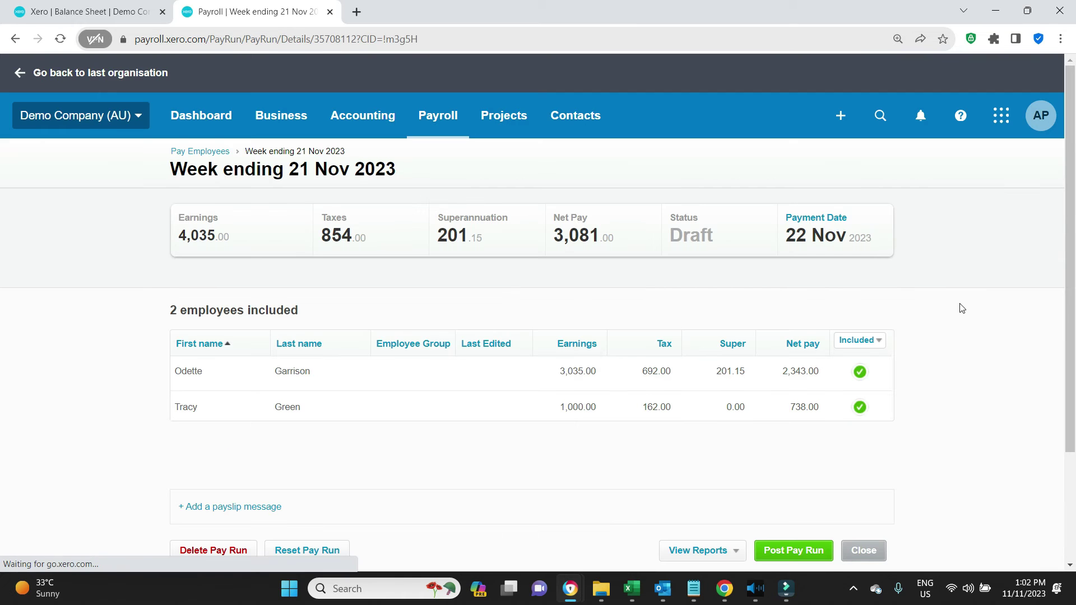
left_click(867, 405)
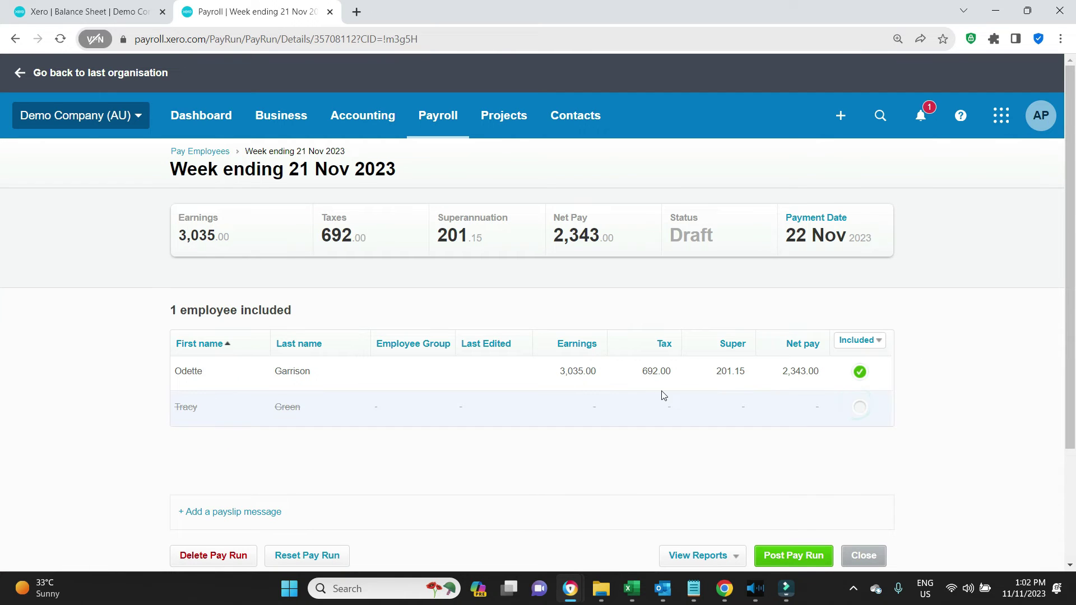
left_click(660, 372)
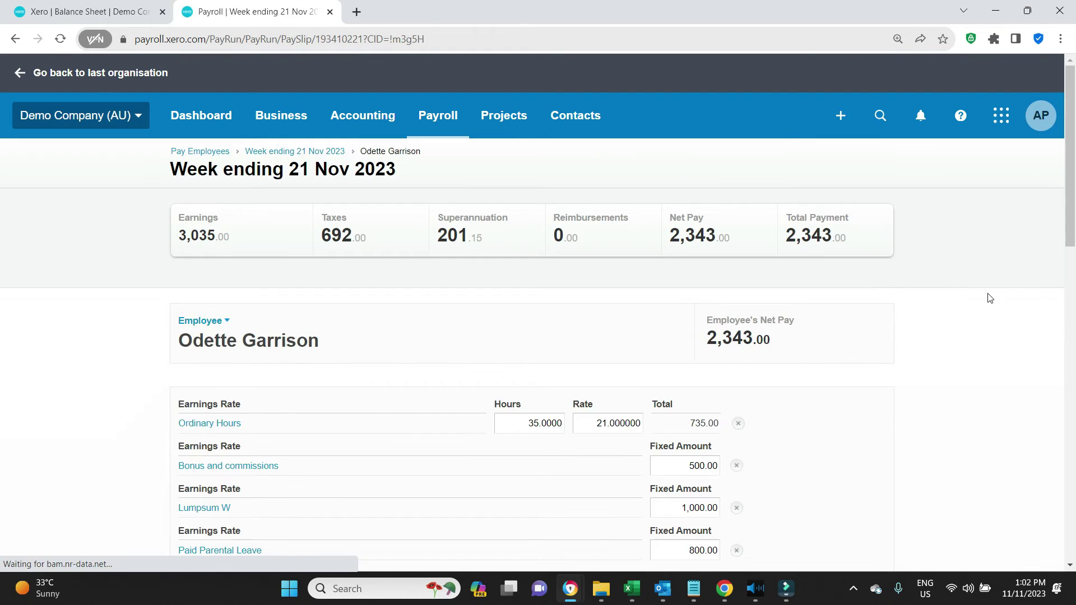
Step: Remove the Bonus, Lumpsum W and Paid Parental Leave lines and set ordinary hours to 38
scroll(986, 296, "down", 4)
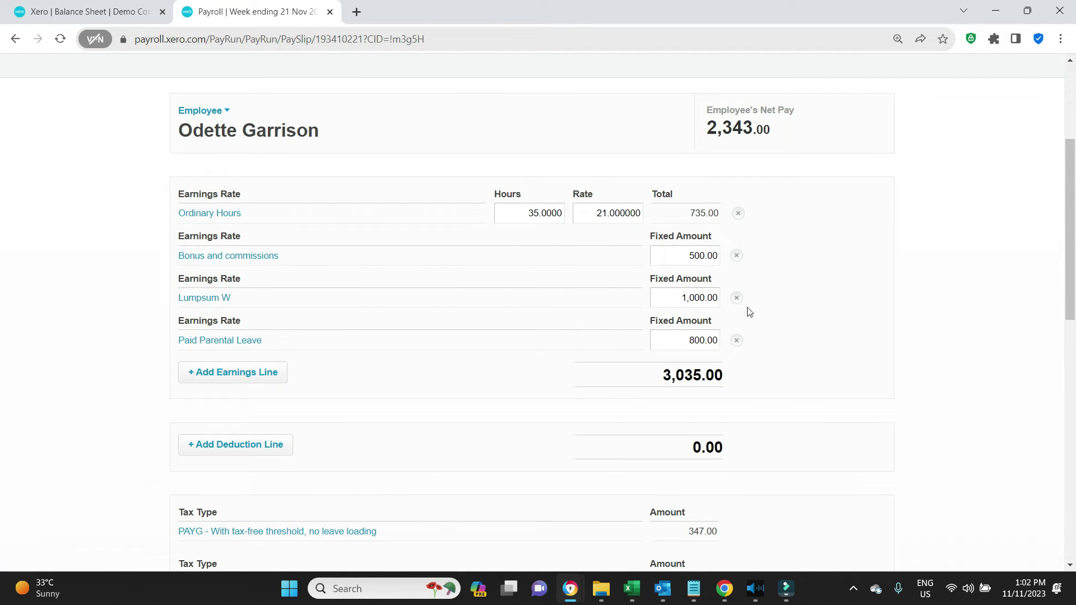
left_click(736, 257)
left_click(738, 257)
left_click(737, 257)
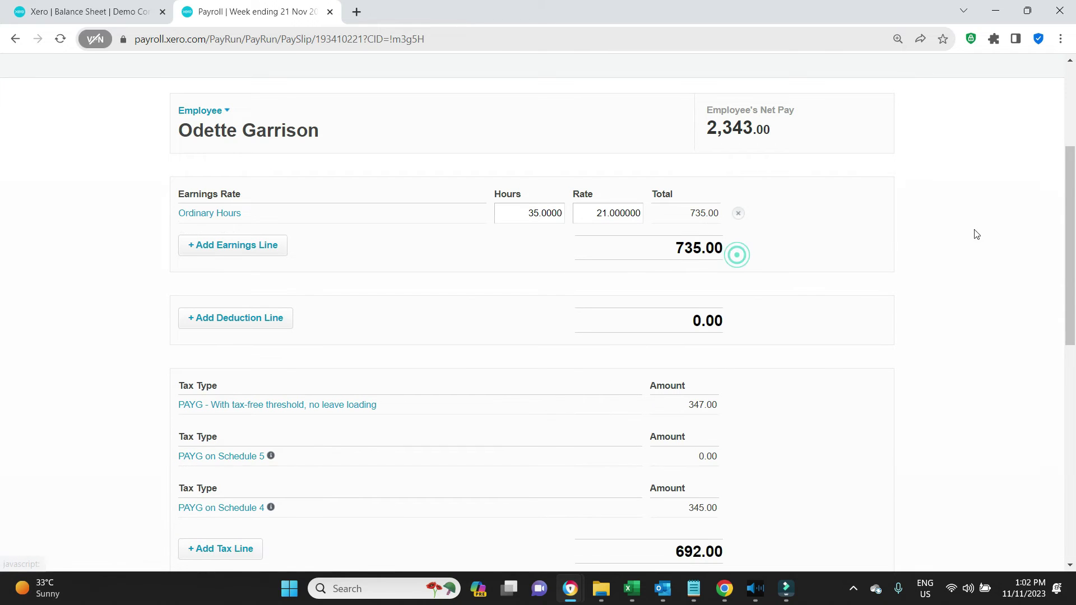
double_click(537, 214)
type("38")
key("Tab")
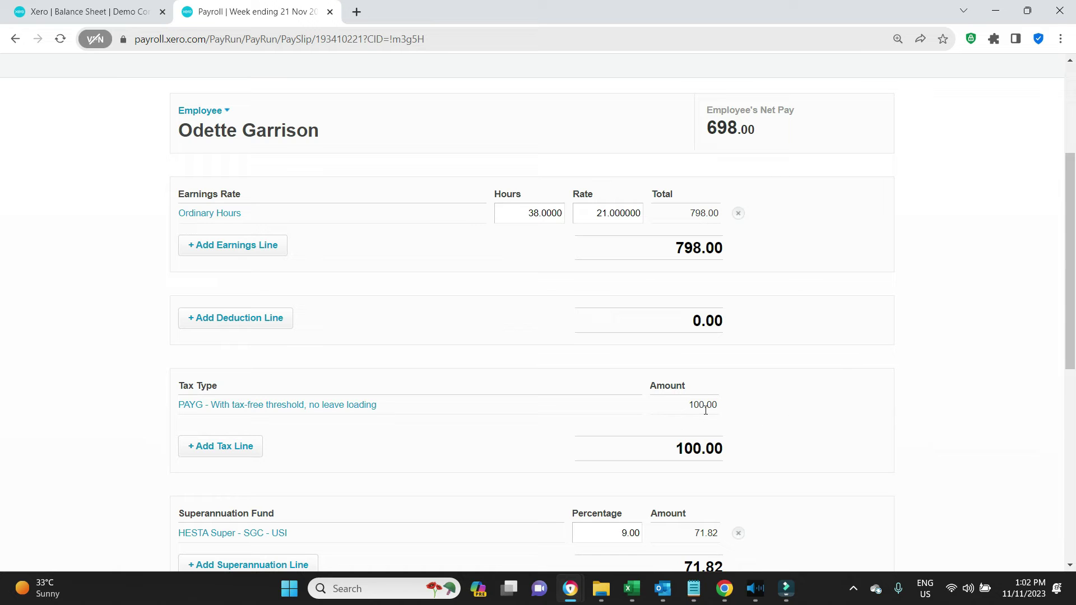
scroll(986, 359, "down", 1)
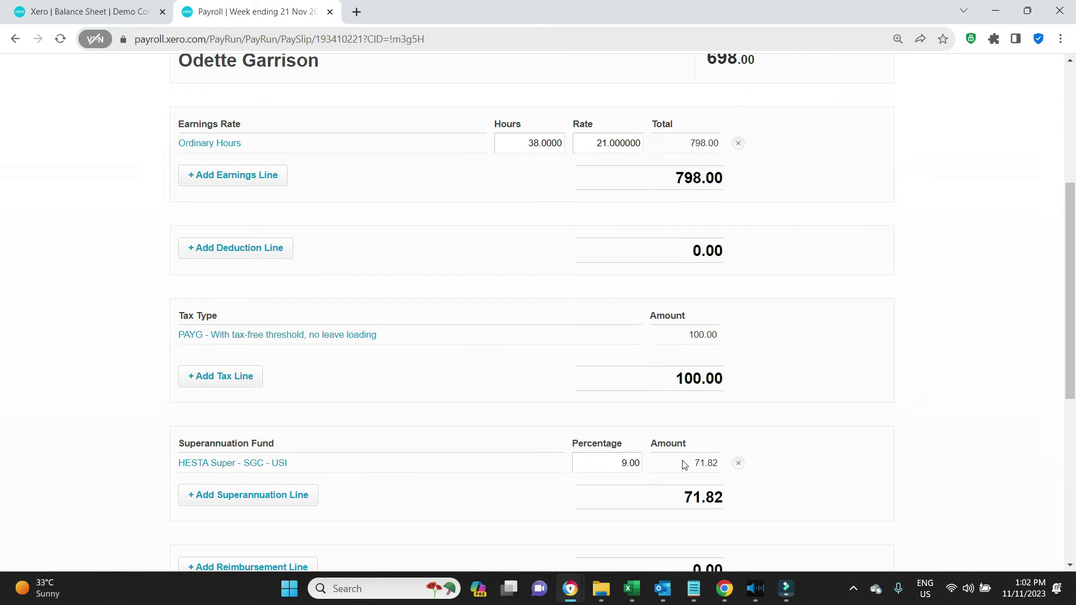
scroll(1001, 377, "up", 1)
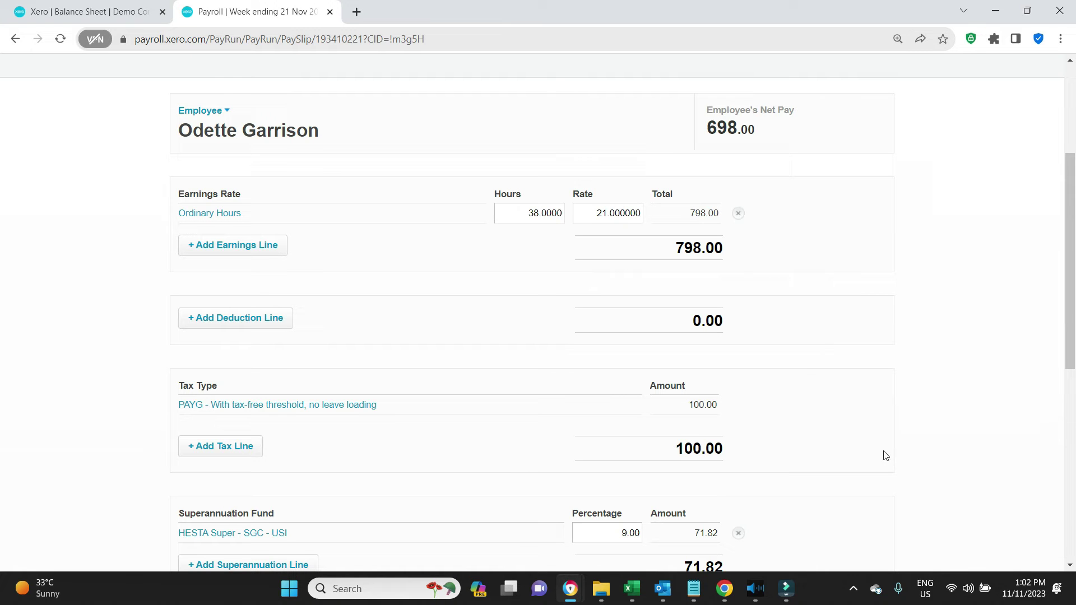
Step: Launch the Snipping Tool from Windows search
left_click(383, 588)
type("snip")
key("Return")
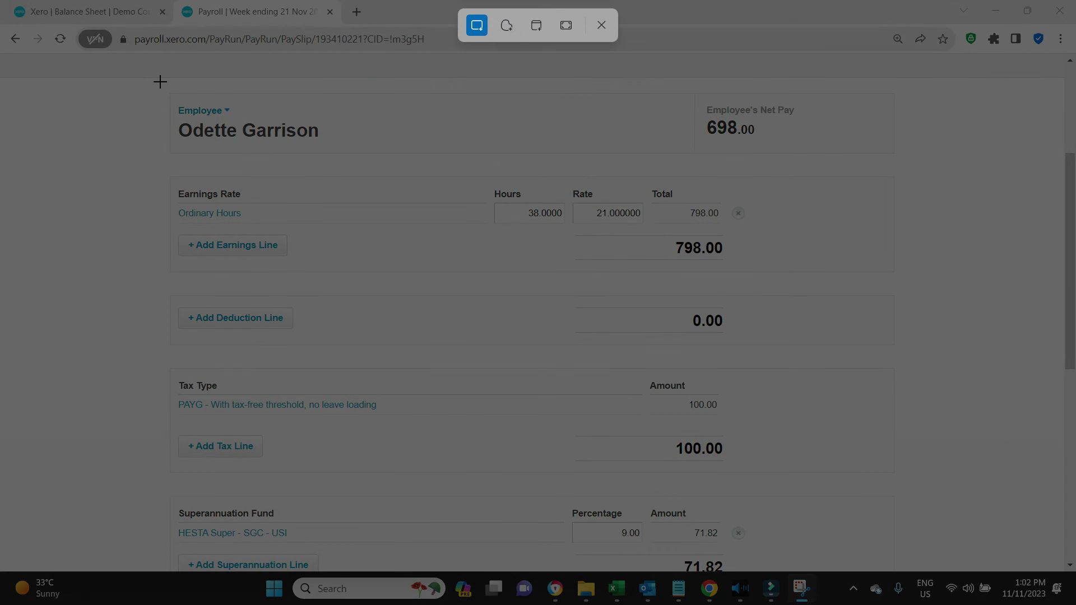
Step: Snip the current payslip, then add a 100.00 Loan Repayment deduction line
left_click_drag(161, 83, 879, 551)
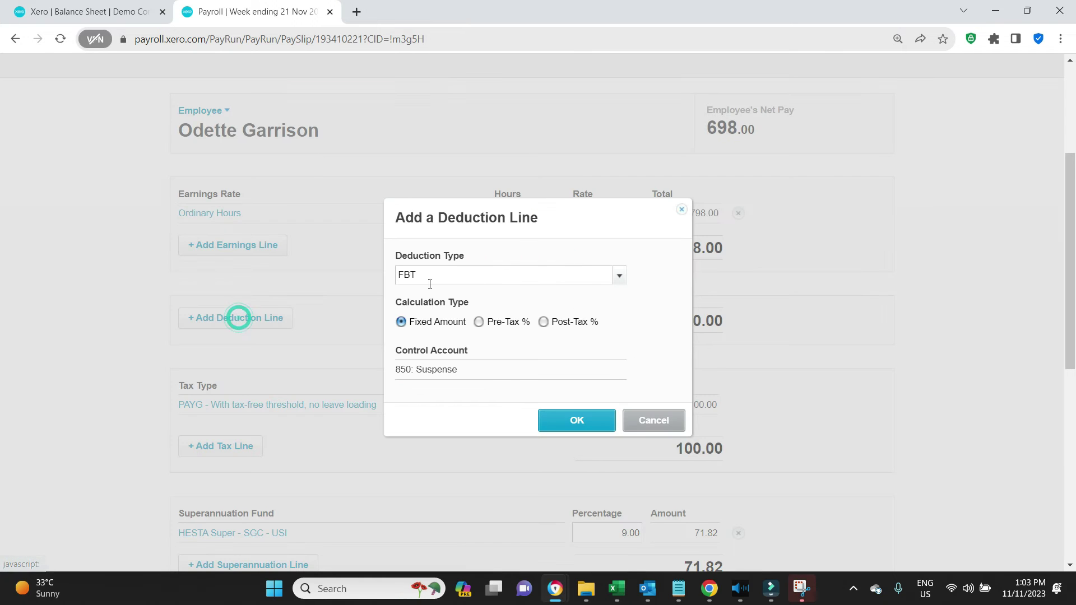
left_click(618, 276)
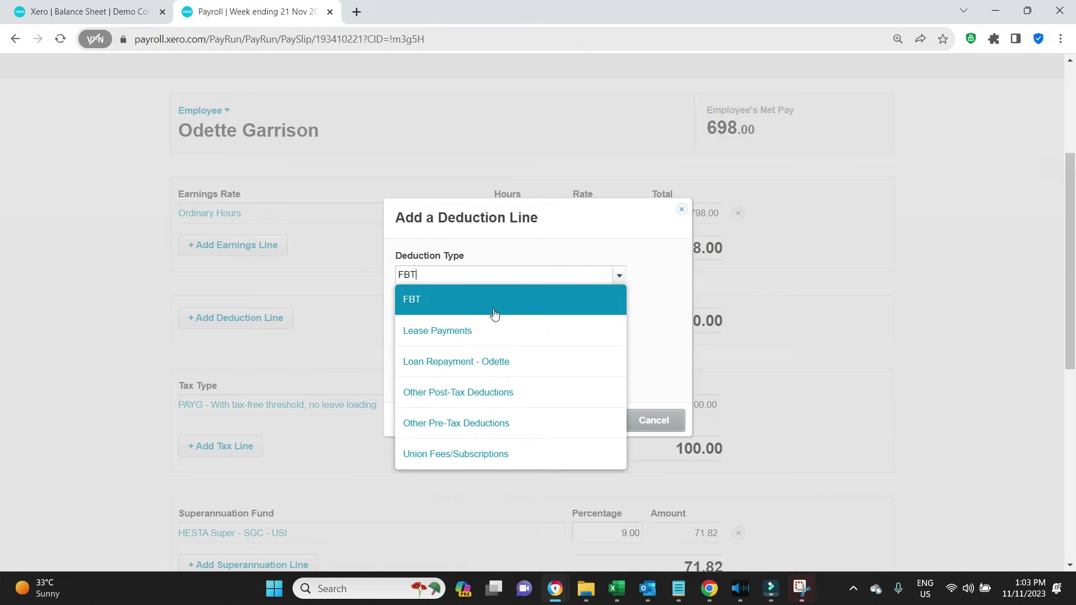
left_click(493, 363)
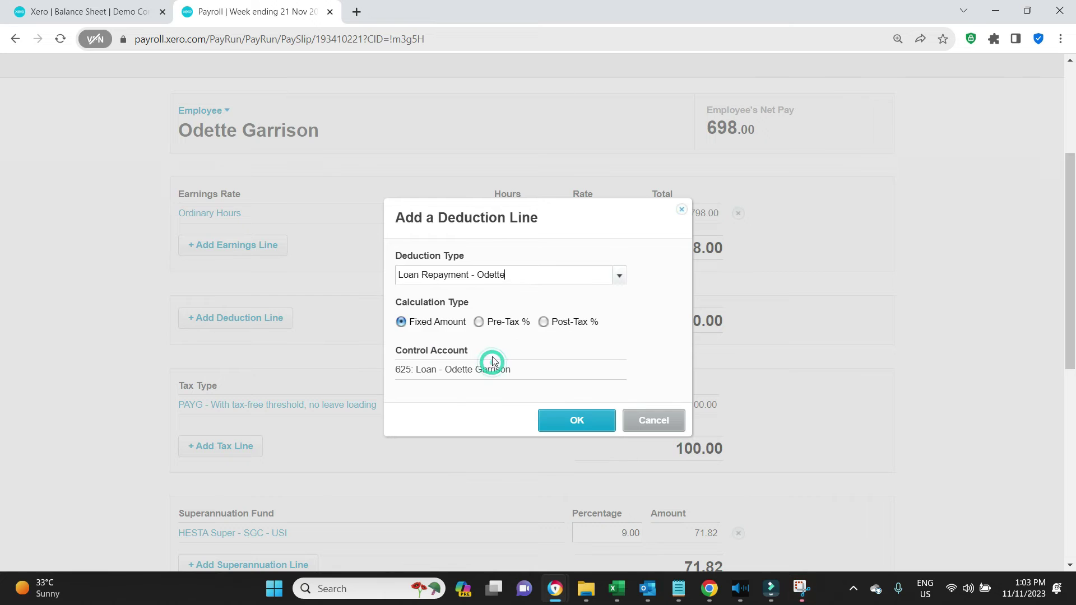
left_click(593, 430)
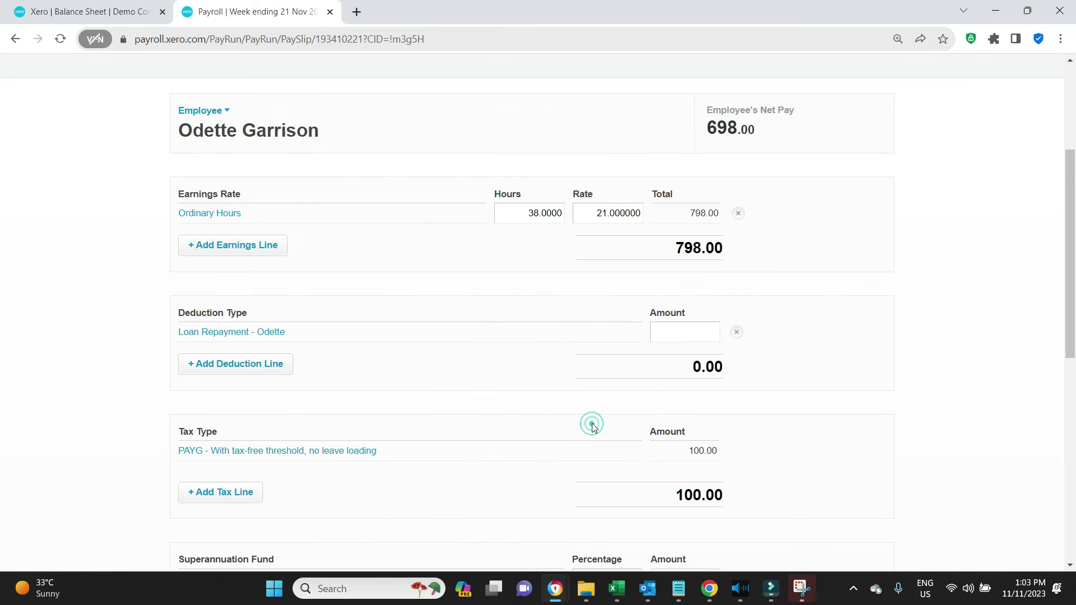
left_click(683, 336)
type("100")
left_click(976, 322)
Step: Compare with the earlier payslip screenshot and save the payslip at 598.00 net pay
left_click(813, 594)
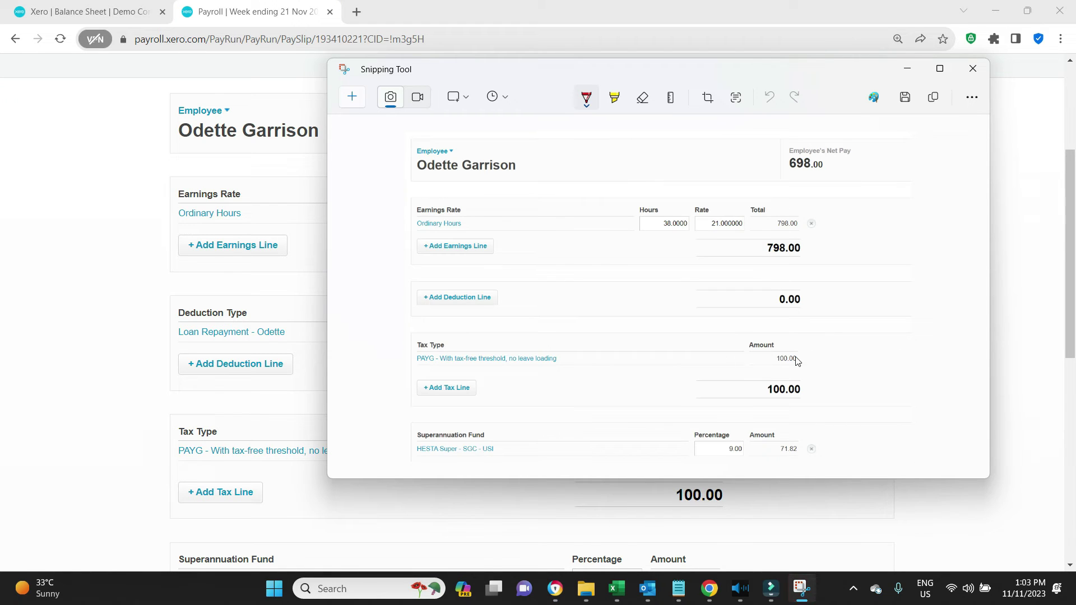
left_click(1002, 301)
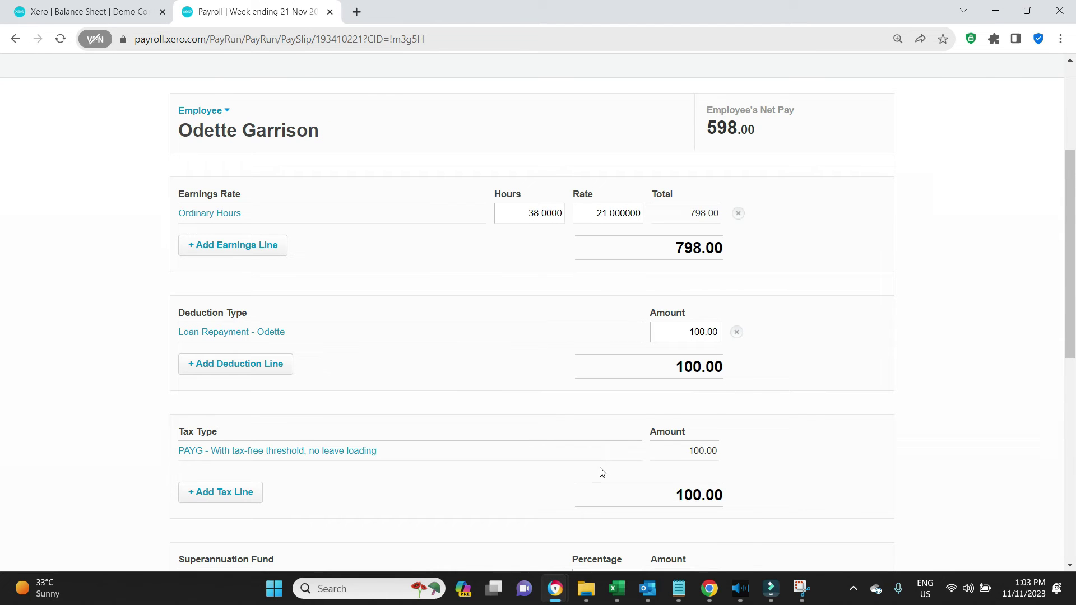
key("alt+Tab")
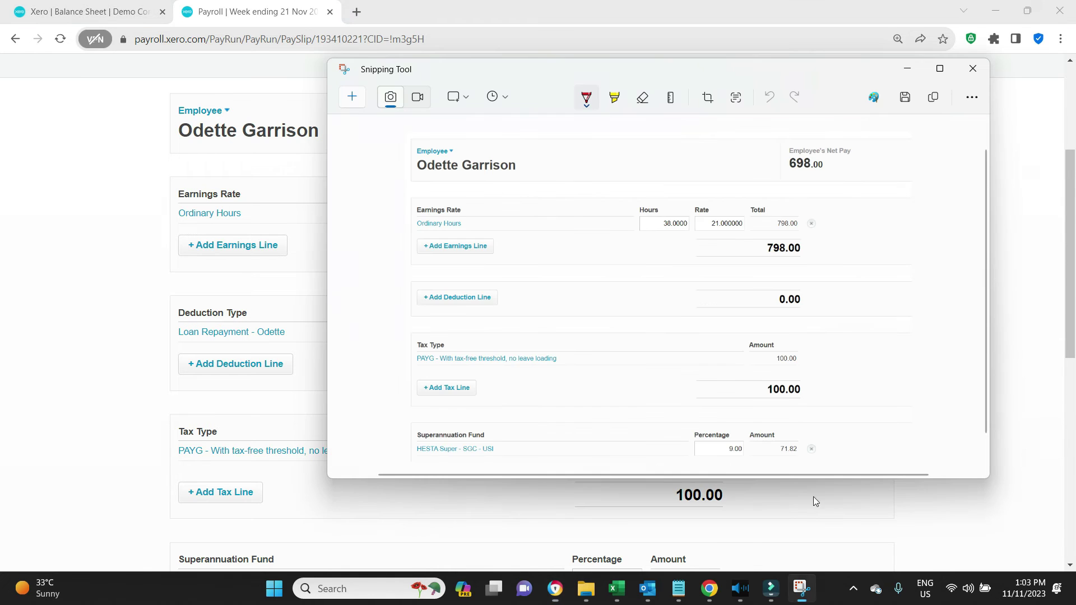
left_click(1021, 358)
scroll(1022, 354, "down", 3)
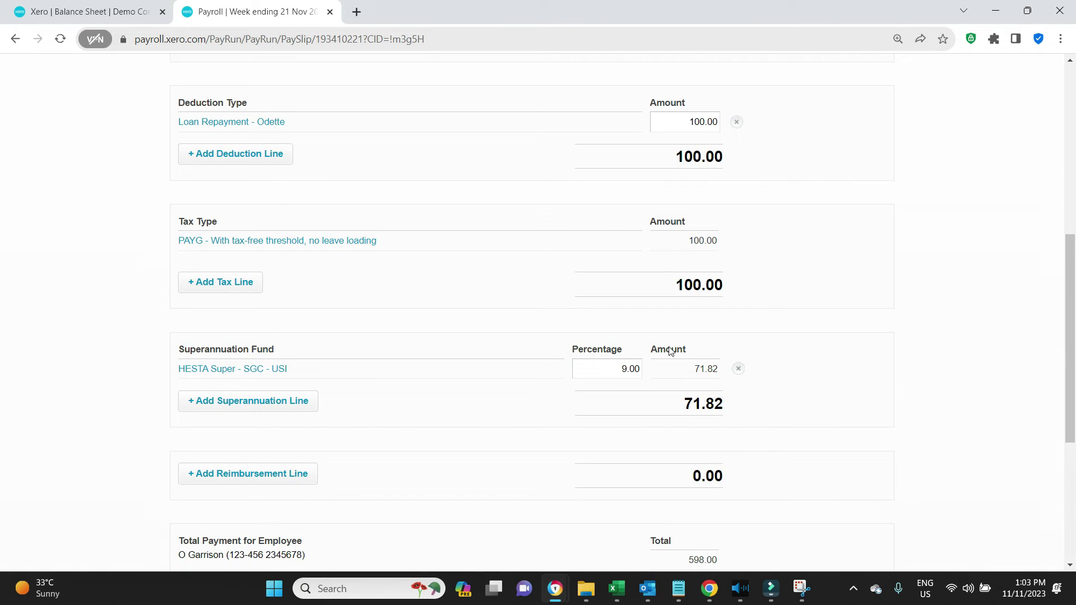
scroll(959, 398, "up", 4)
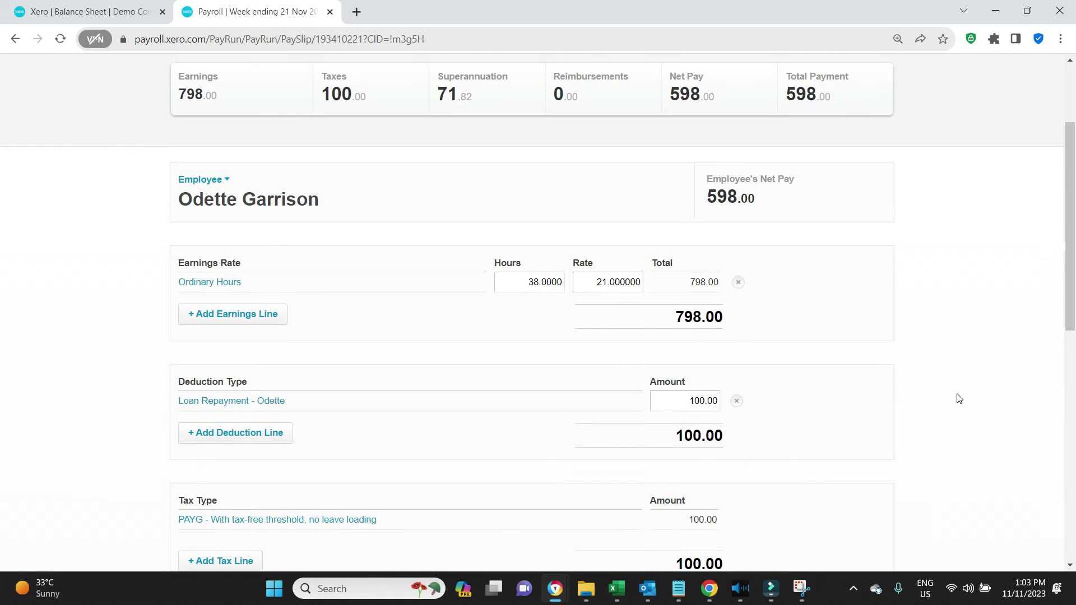
scroll(959, 398, "down", 8)
left_click(707, 533)
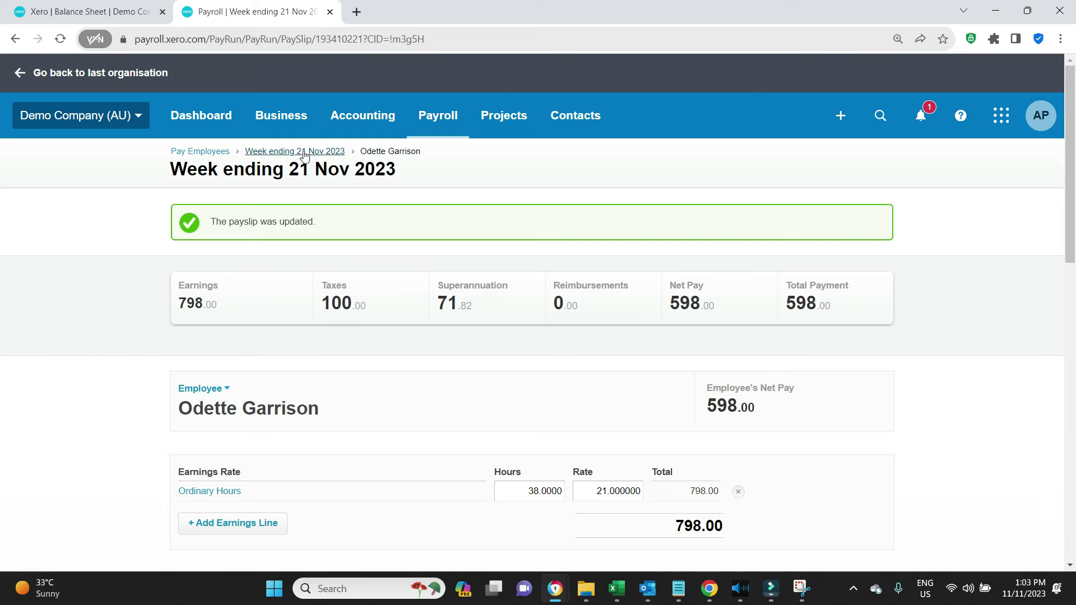
Step: Post the week ending 21 Nov 2023 pay run and confirm it
left_click(308, 151)
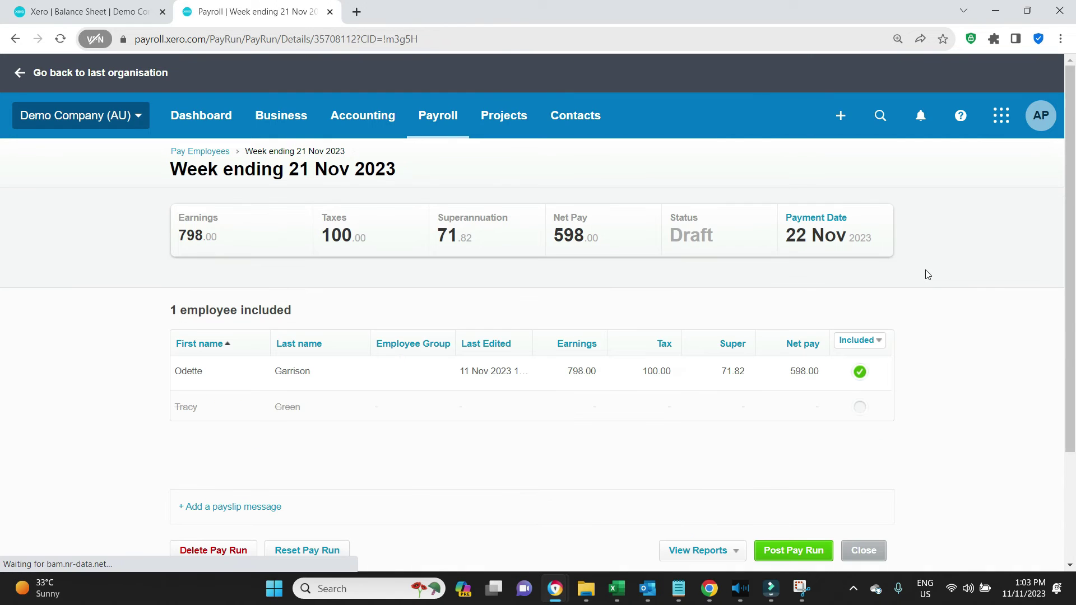
scroll(924, 281, "down", 3)
left_click(805, 421)
left_click(584, 351)
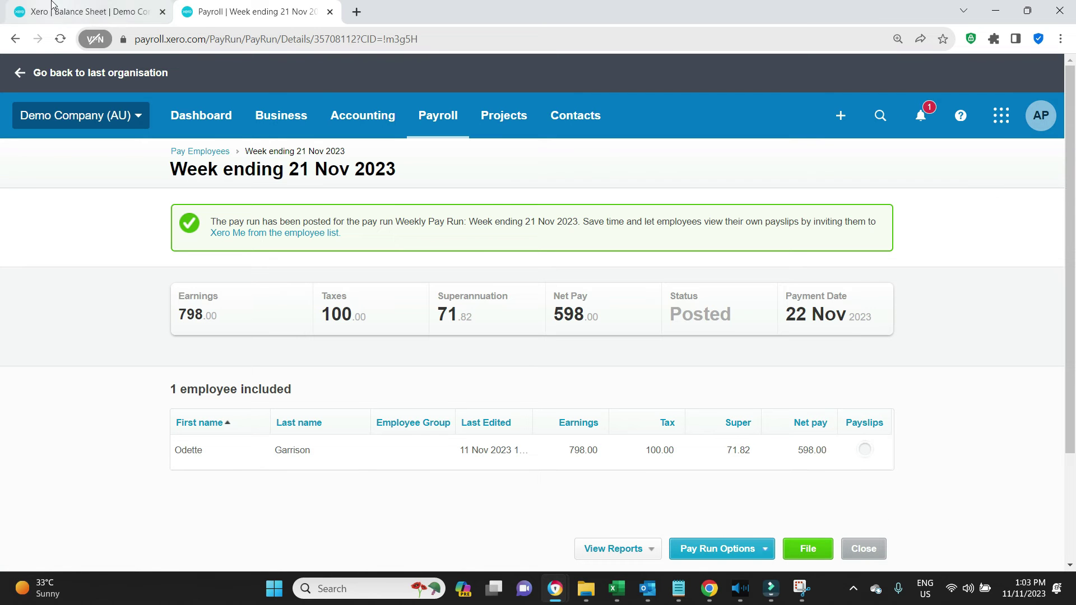
Step: View the posted pay run's payslip report as a PDF, then close it
scroll(769, 429, "down", 3)
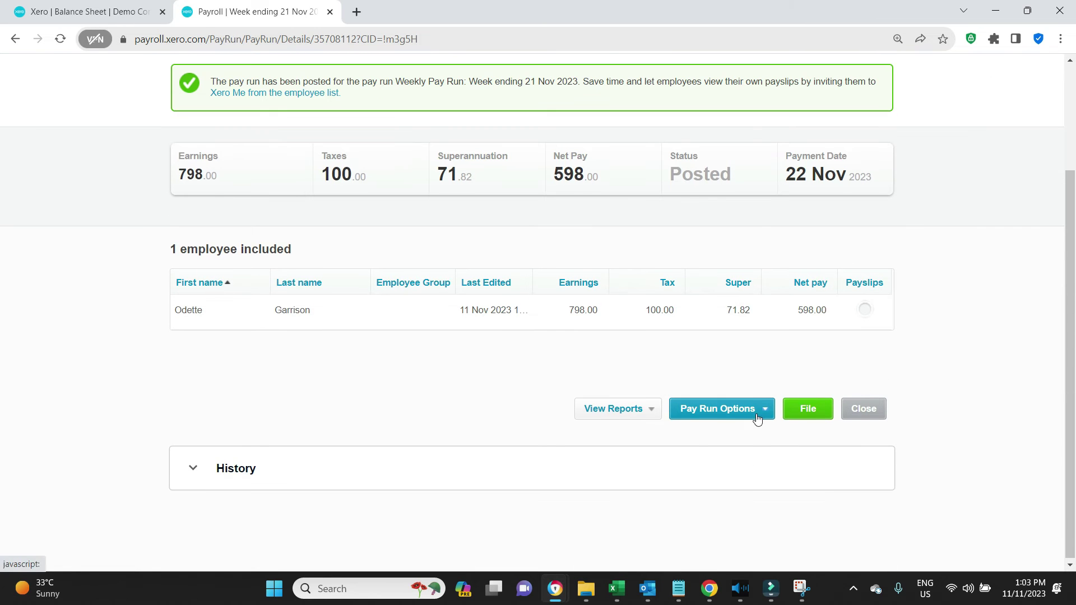
left_click(757, 410)
left_click(645, 414)
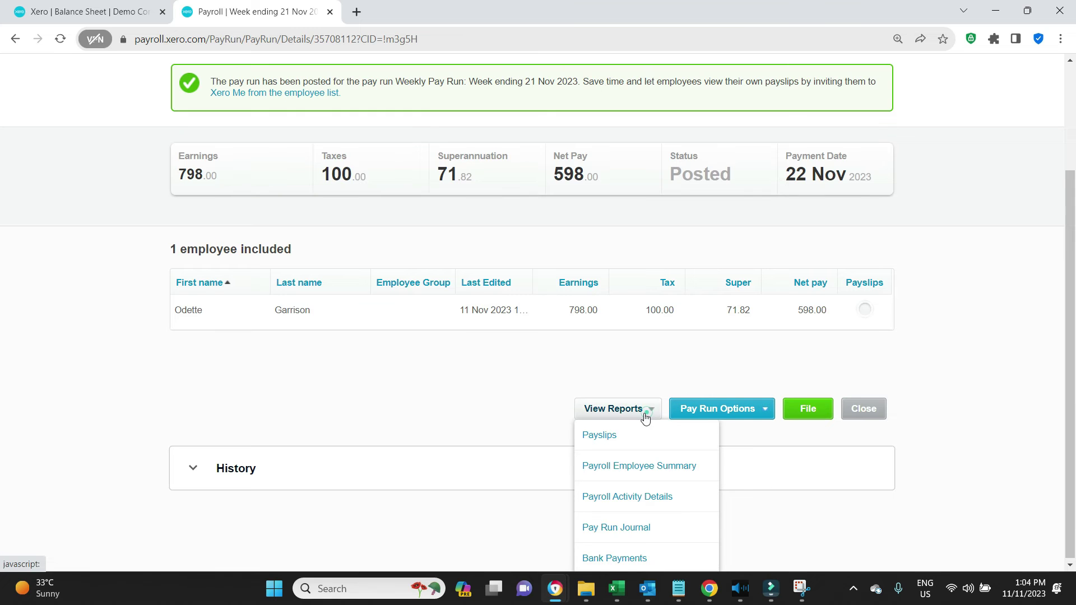
left_click(616, 437)
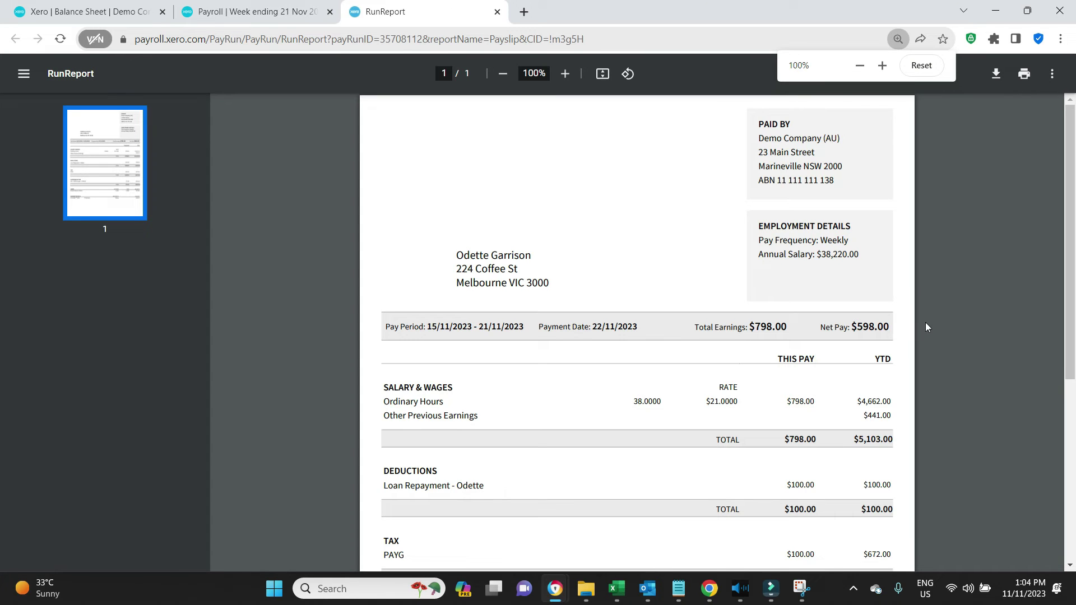
scroll(925, 321, "down", 3)
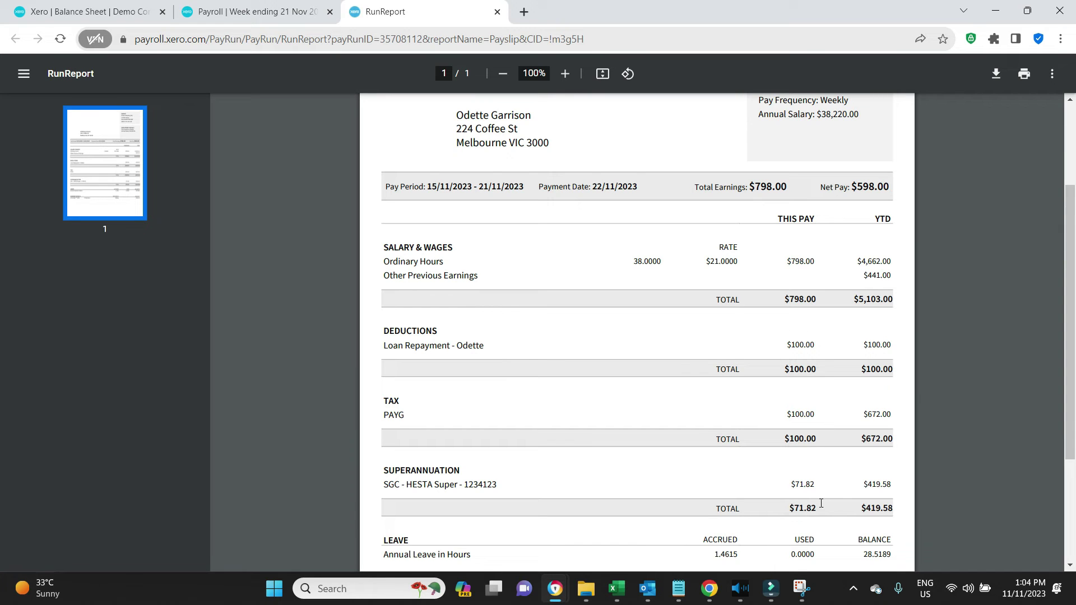
left_click(496, 12)
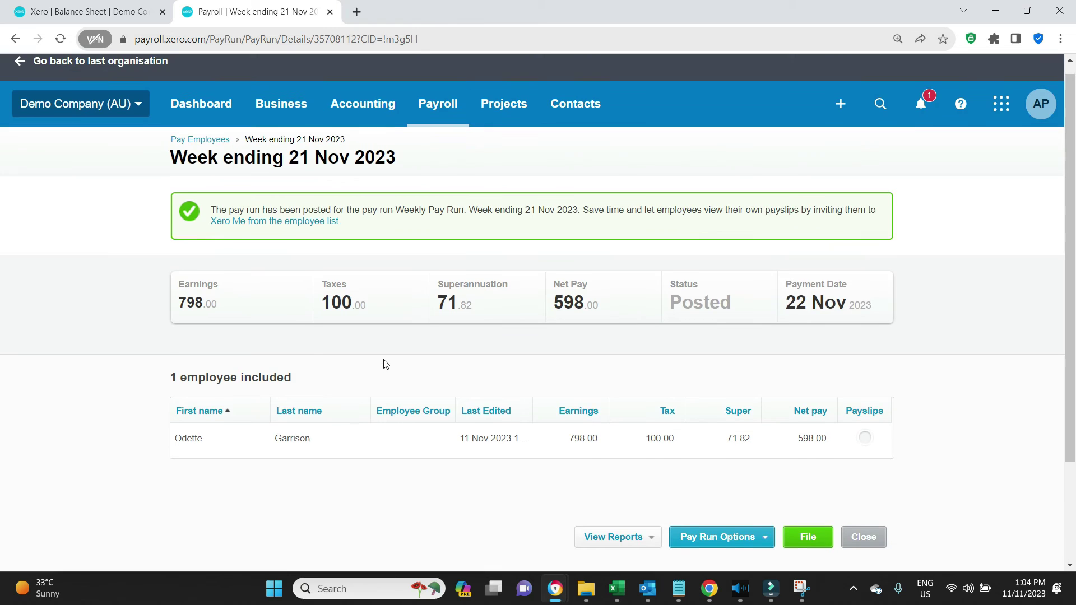
Step: Review the employee's payslip from the posted pay run
left_click(94, 12)
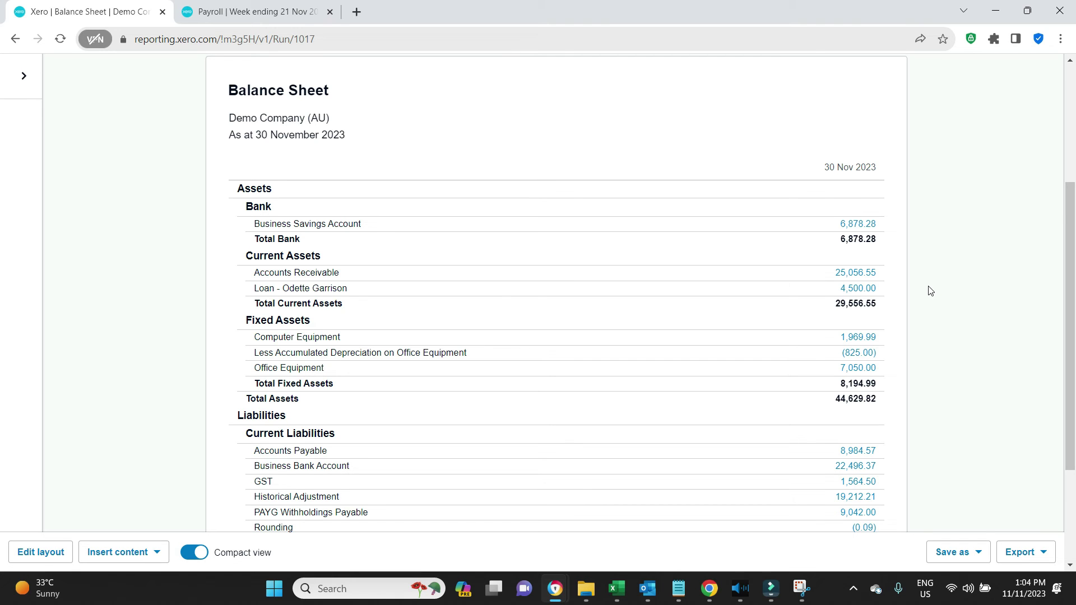
left_click(215, 14)
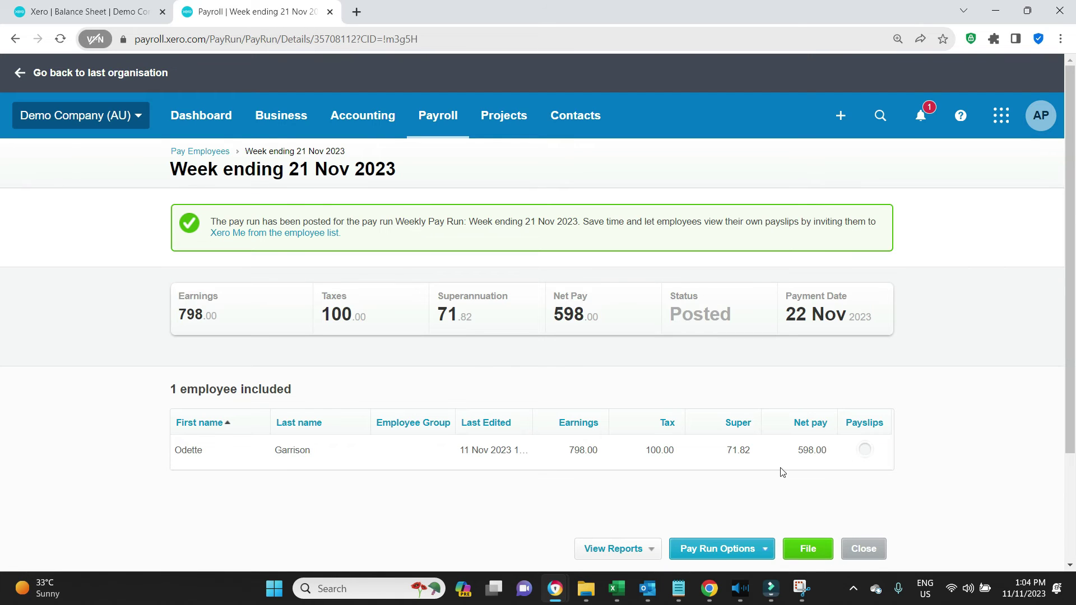
left_click(578, 451)
scroll(746, 429, "down", 4)
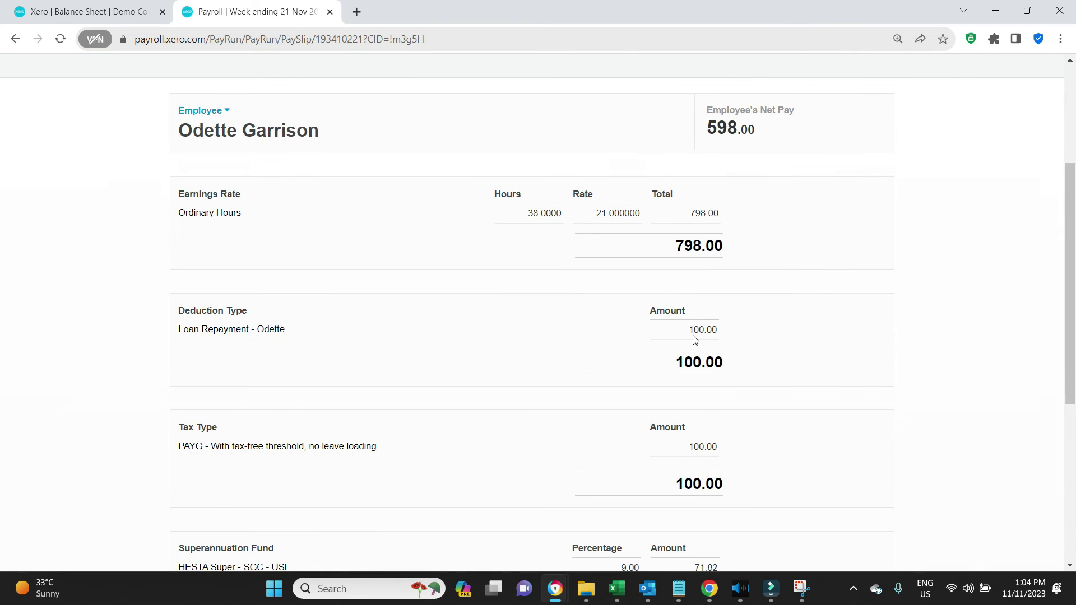
Step: Refresh the Balance Sheet and open the 4,400.00 loan balance in a new tab
left_click(90, 12)
left_click(60, 38)
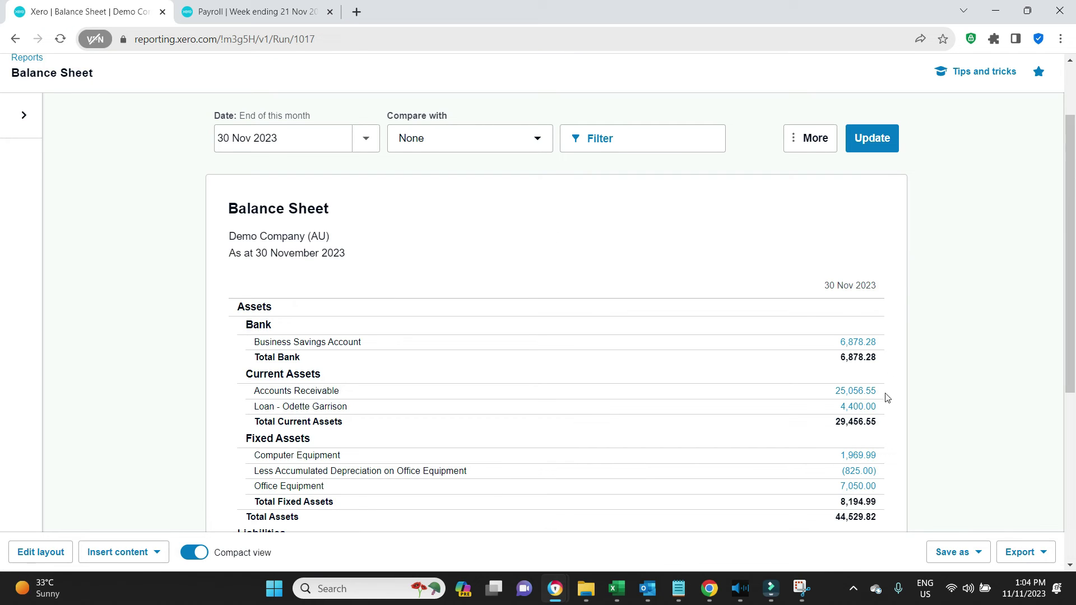
right_click(856, 410)
left_click(896, 415)
left_click(254, 11)
key("ctrl+w")
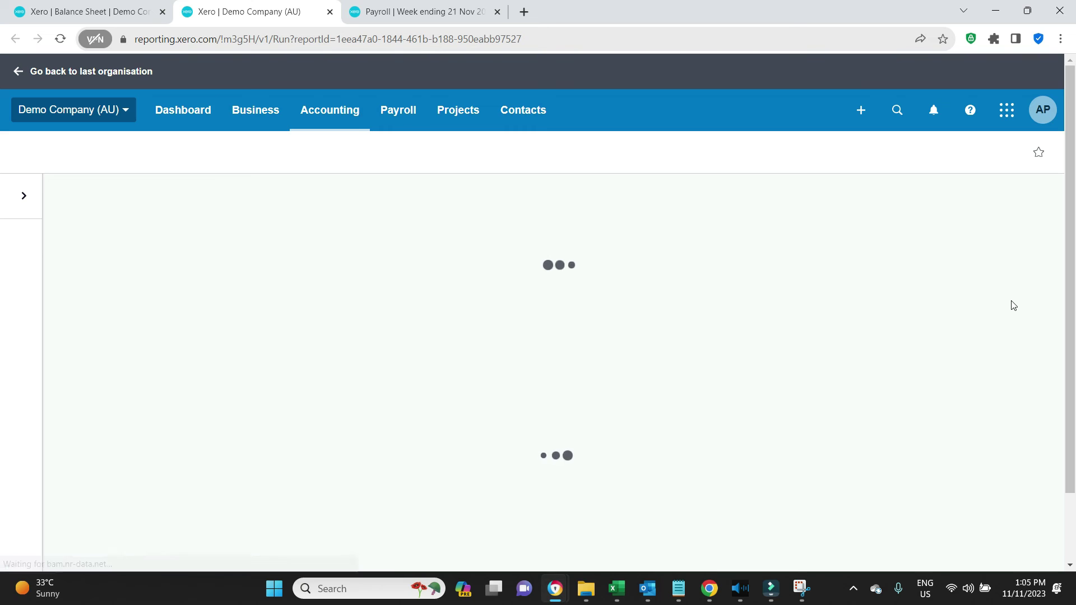
Step: Drill into the 4,400.00 employee loan balance to see its account transactions
scroll(1013, 305, "down", 2)
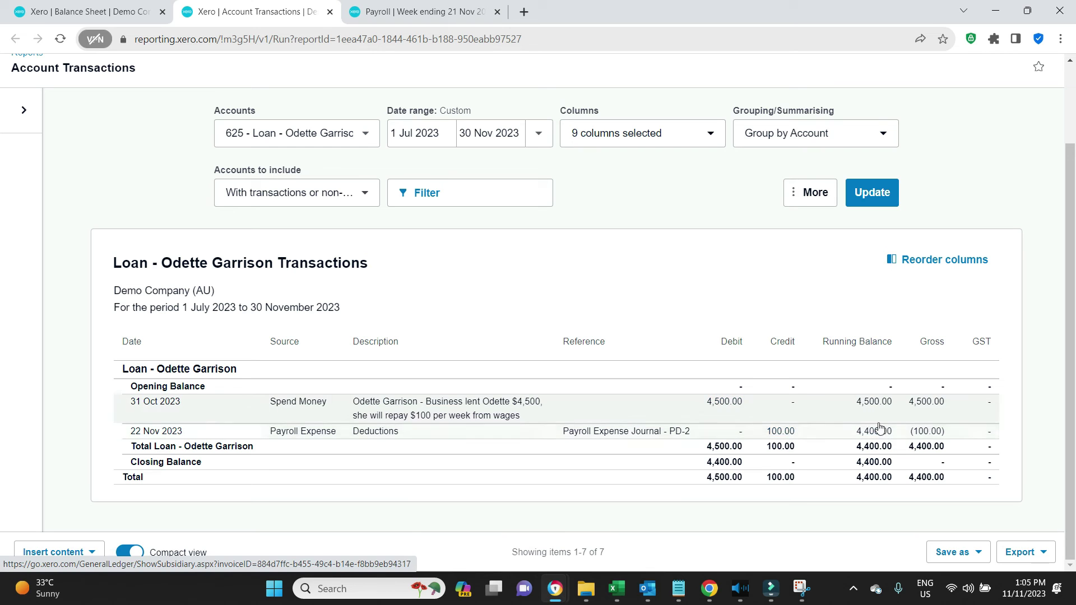
left_click(62, 11)
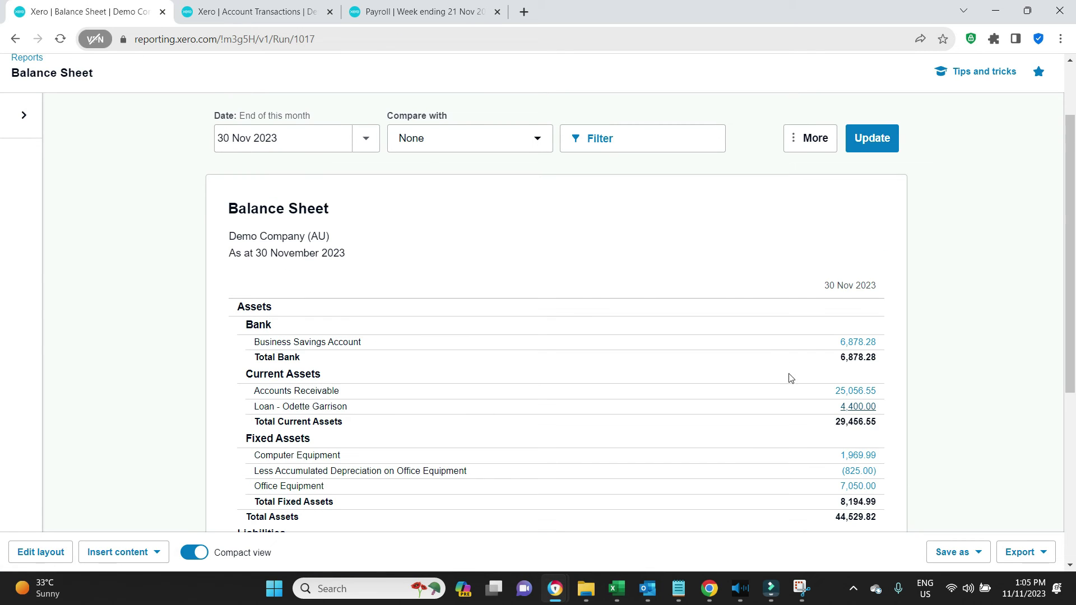
left_click(857, 405)
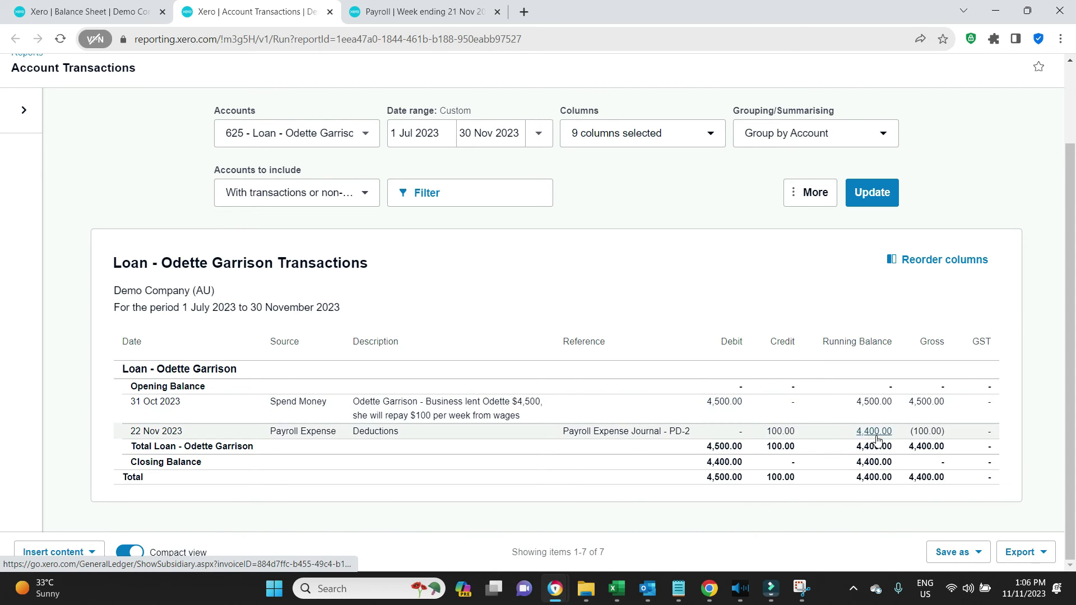
Step: Go to Payroll Employees and open the employee's pay template
left_click(423, 11)
scroll(244, 127, "up", 4)
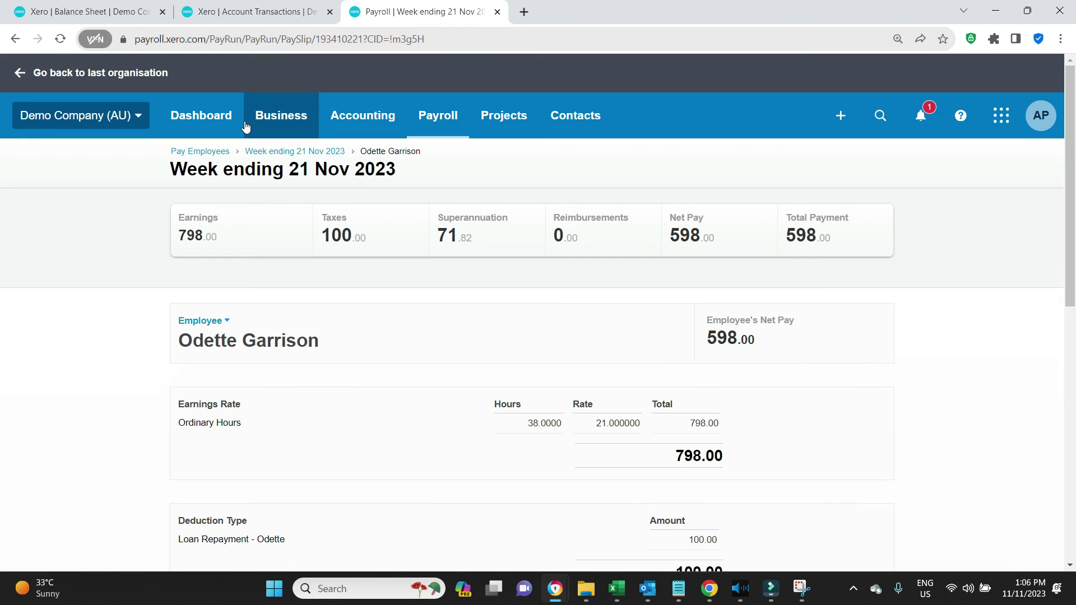
left_click(440, 120)
left_click(463, 240)
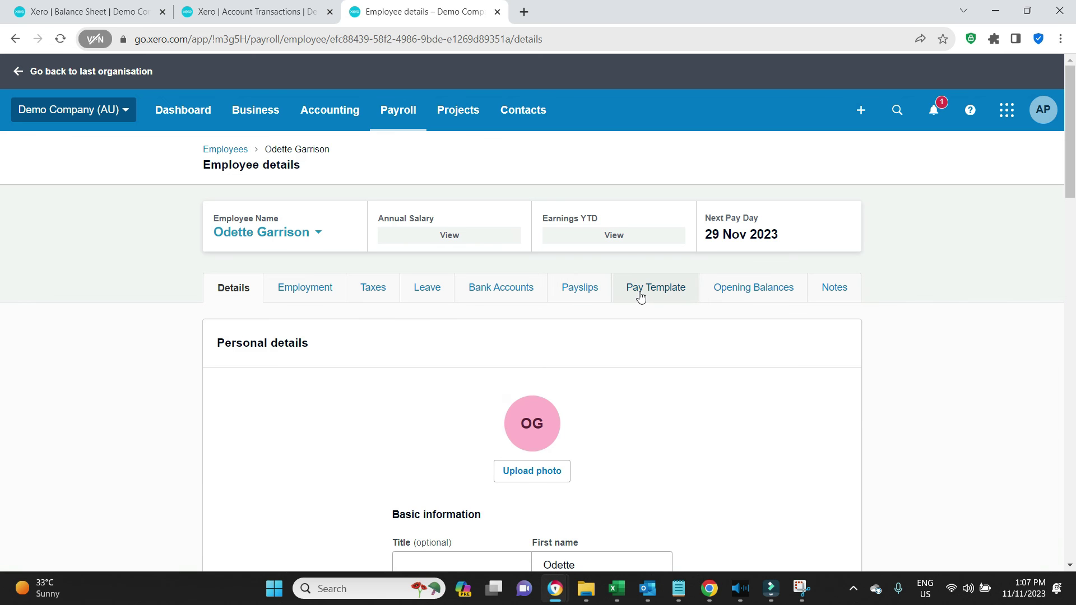
left_click(641, 295)
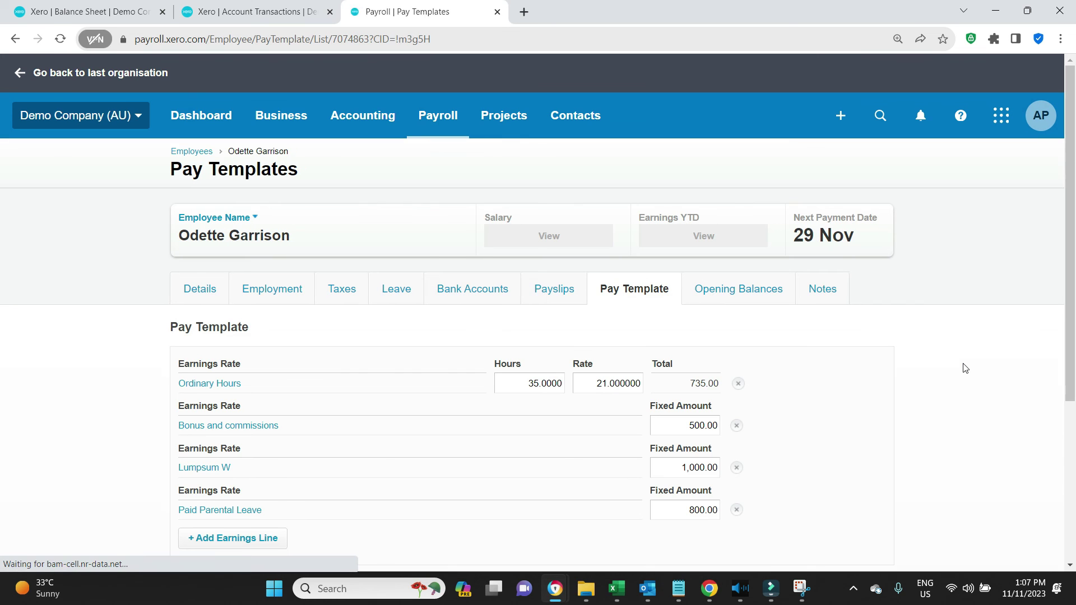
scroll(372, 444, "down", 5)
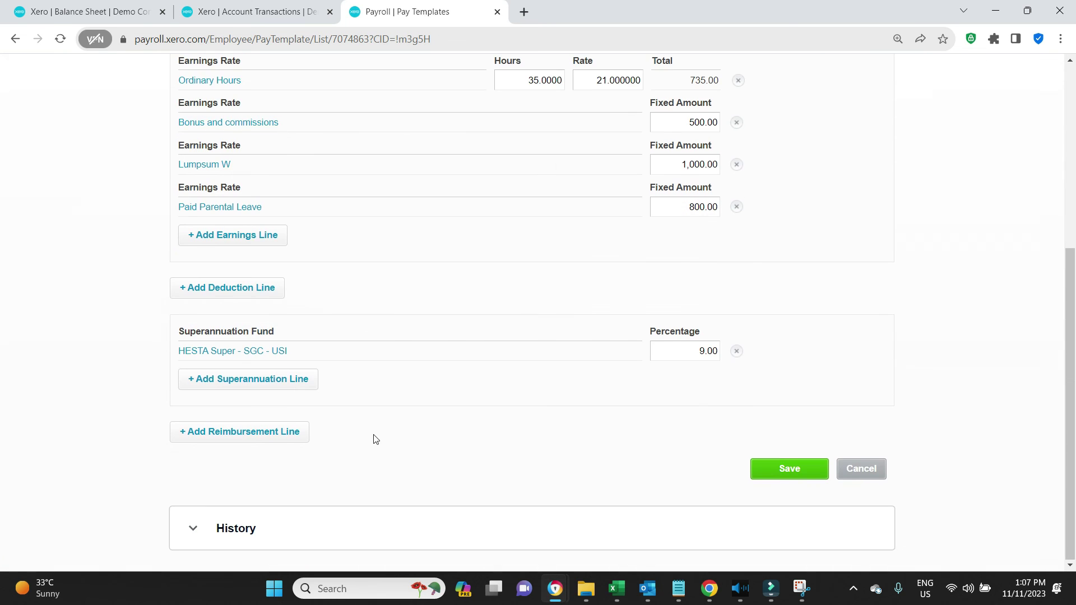
Step: Add the employee's Loan Repayment deduction line of 100.00 and save the pay template
left_click(247, 284)
left_click(613, 277)
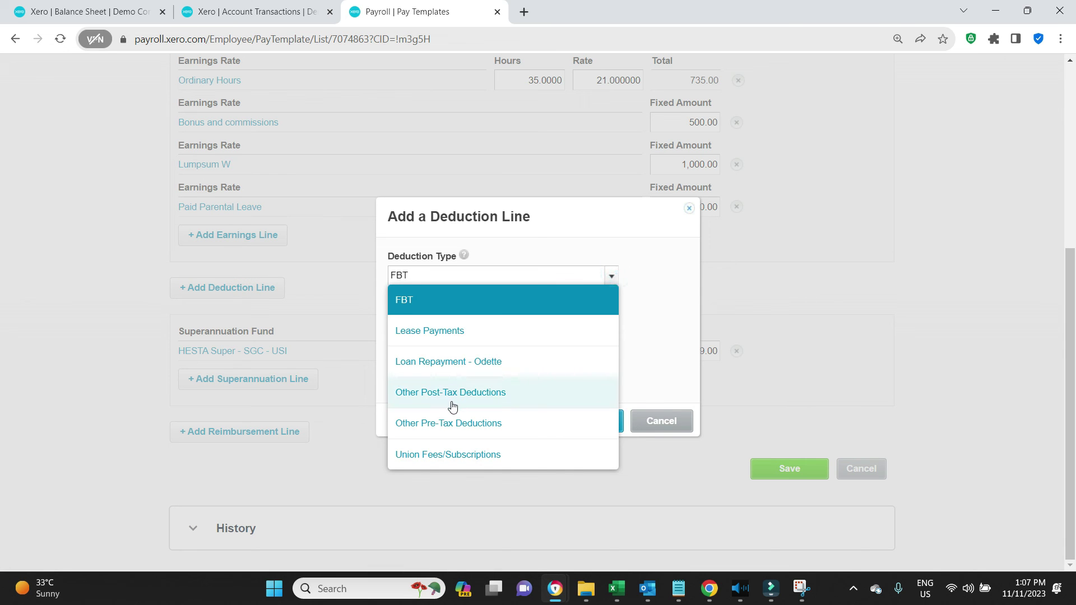
left_click(464, 359)
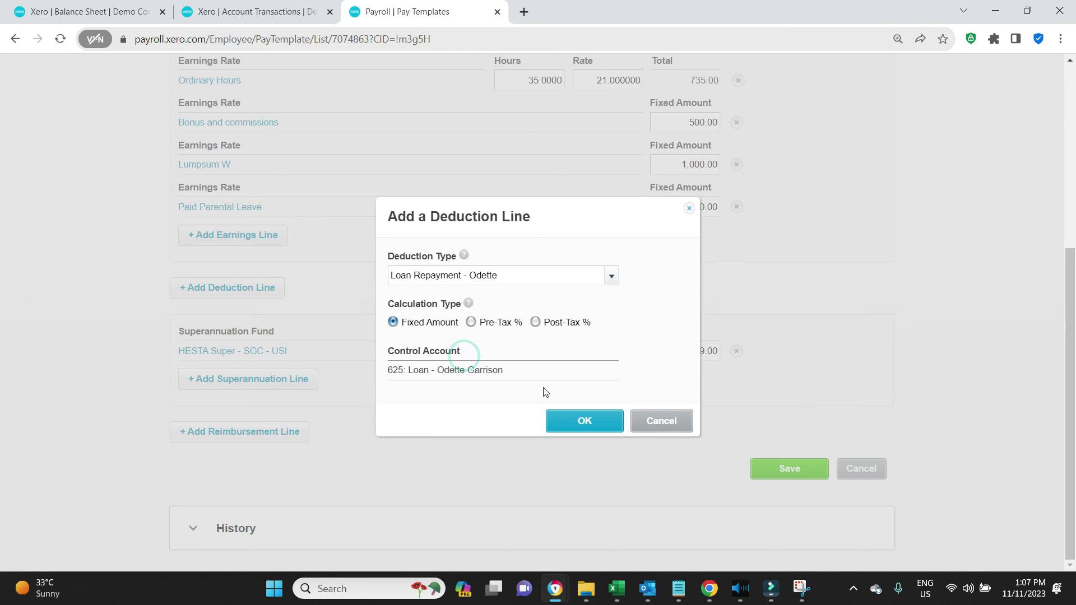
left_click(563, 420)
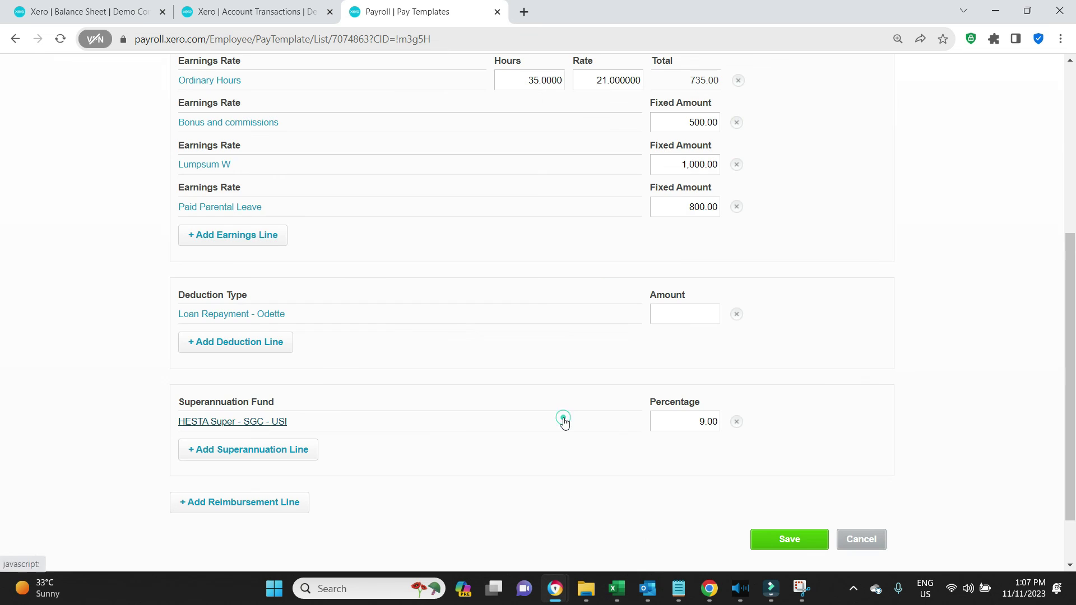
left_click(691, 315)
type("100")
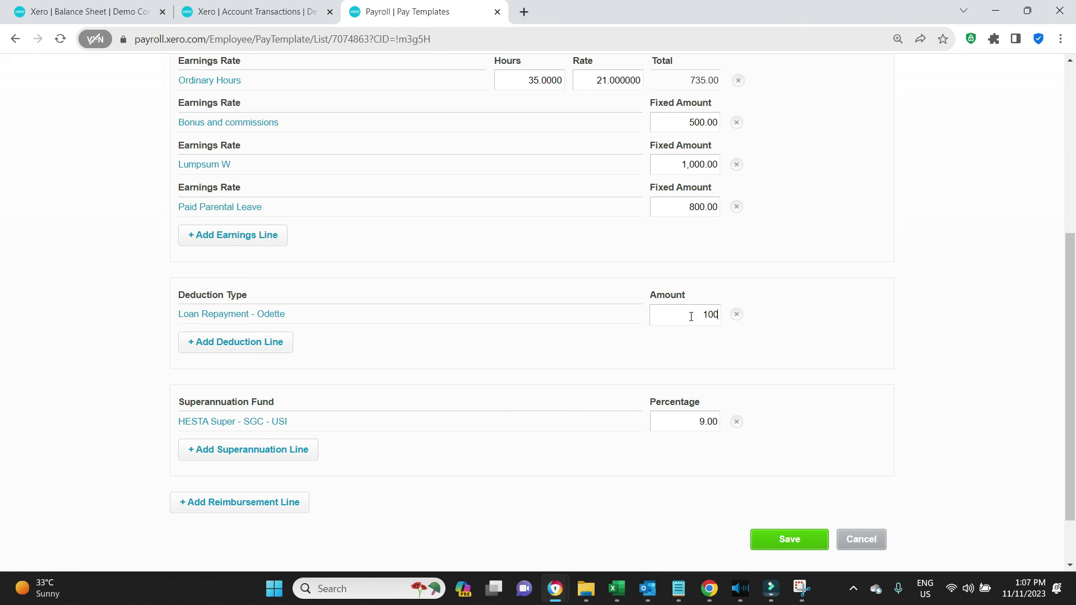
left_click(1027, 316)
left_click(789, 539)
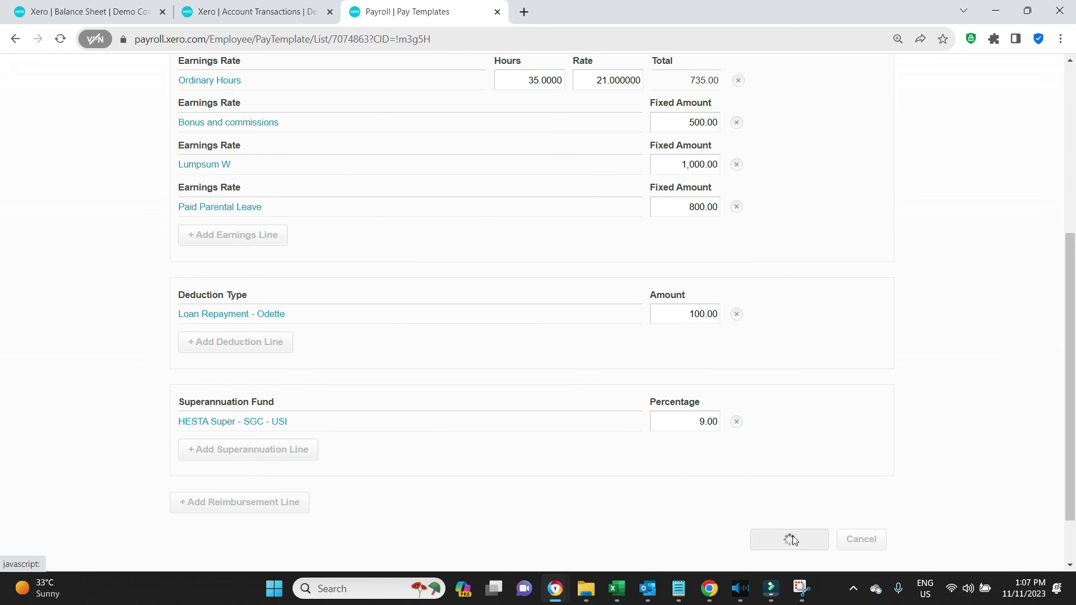
scroll(933, 314, "down", 8)
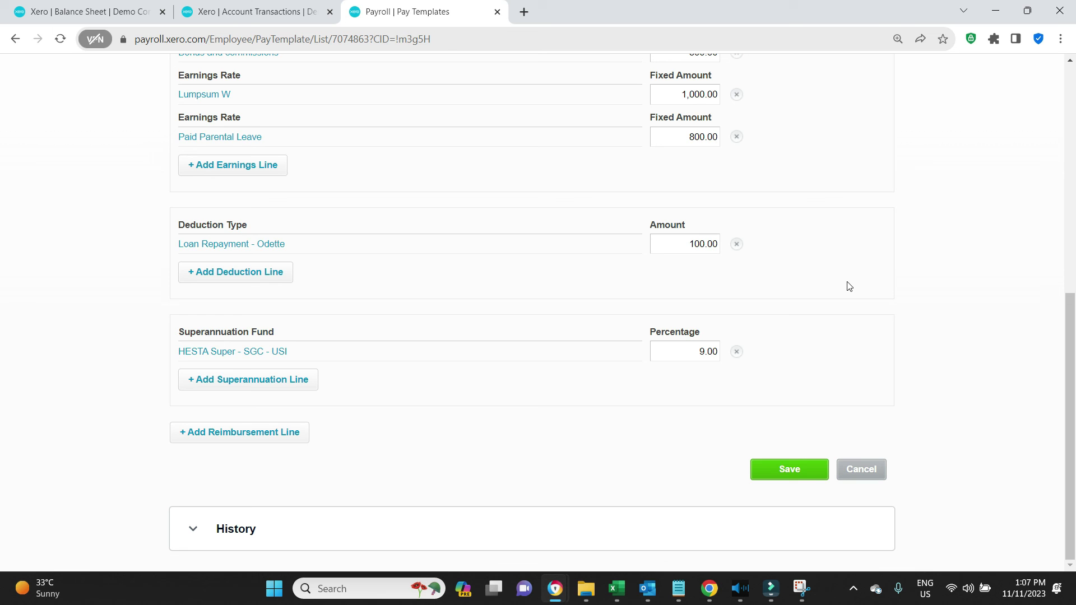
Step: Return from the Balance Sheet to the pay template showing the 100.00 loan repayment
left_click(92, 8)
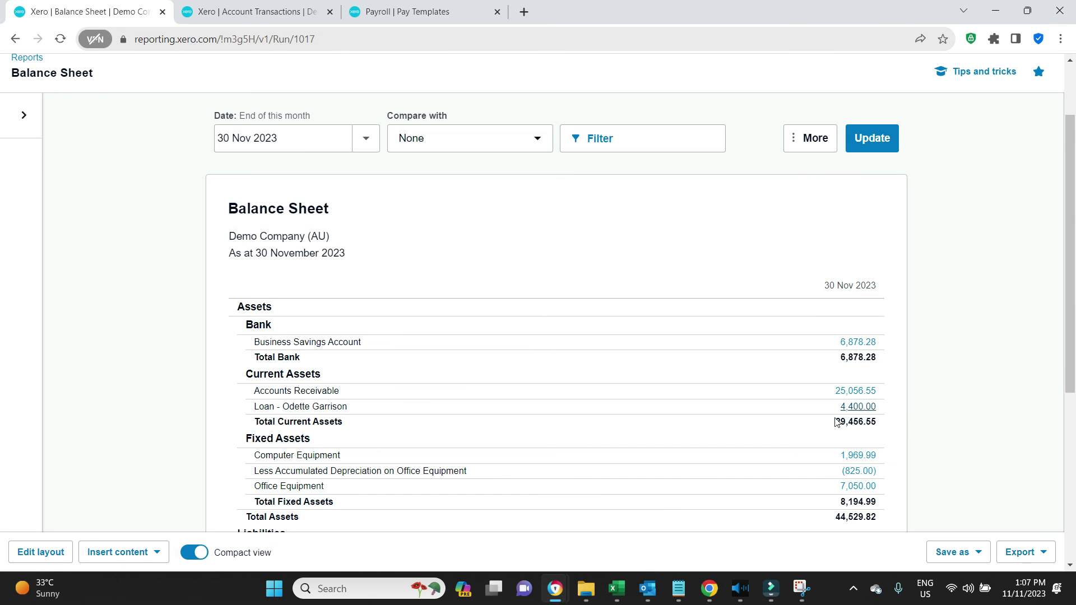
left_click(431, 14)
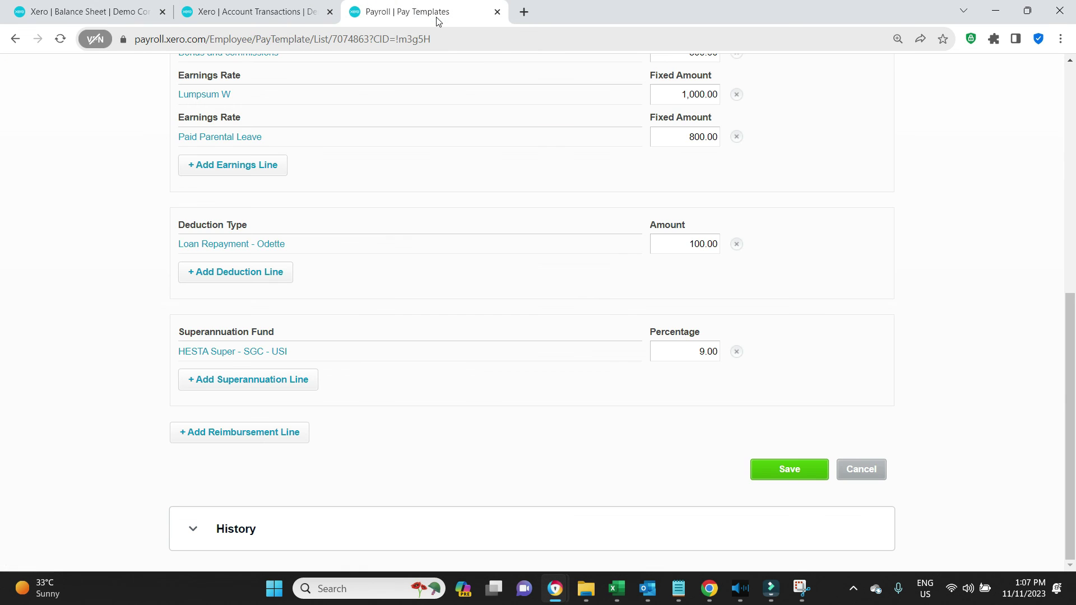